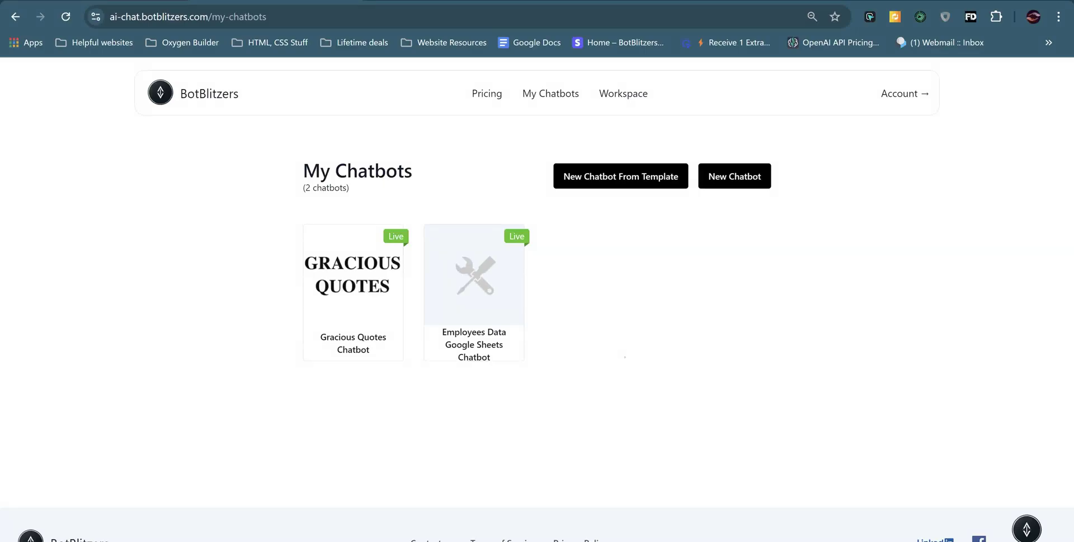
Step: Ask the Gracious Quotes chatbot for 10 quotes on Motivation, then go back to the chatbot list
{"action": "left_click", "coordinate": [385, 325]}
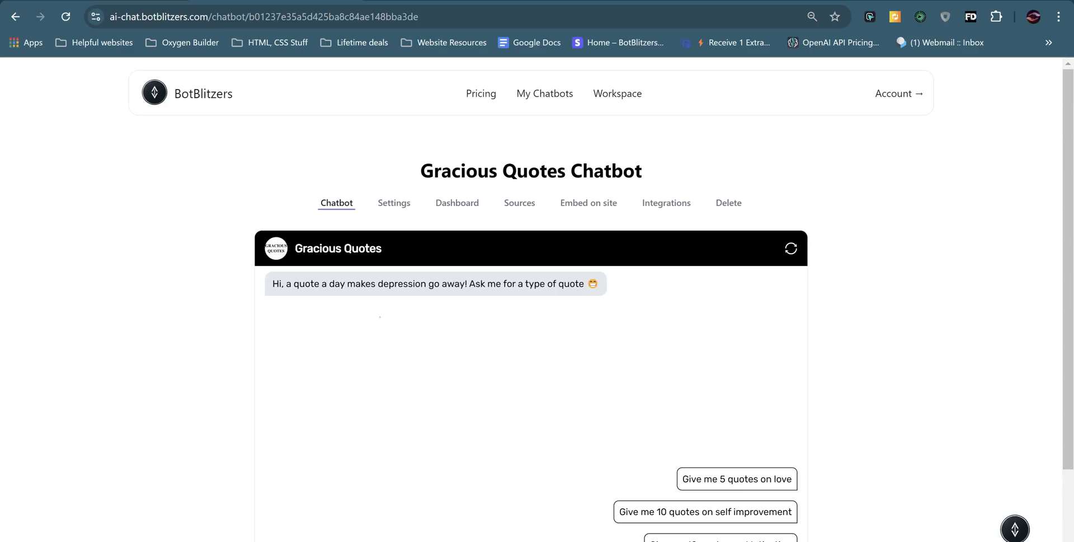
{"action": "scroll", "coordinate": [532, 302], "scroll_direction": "down", "scroll_amount": 2}
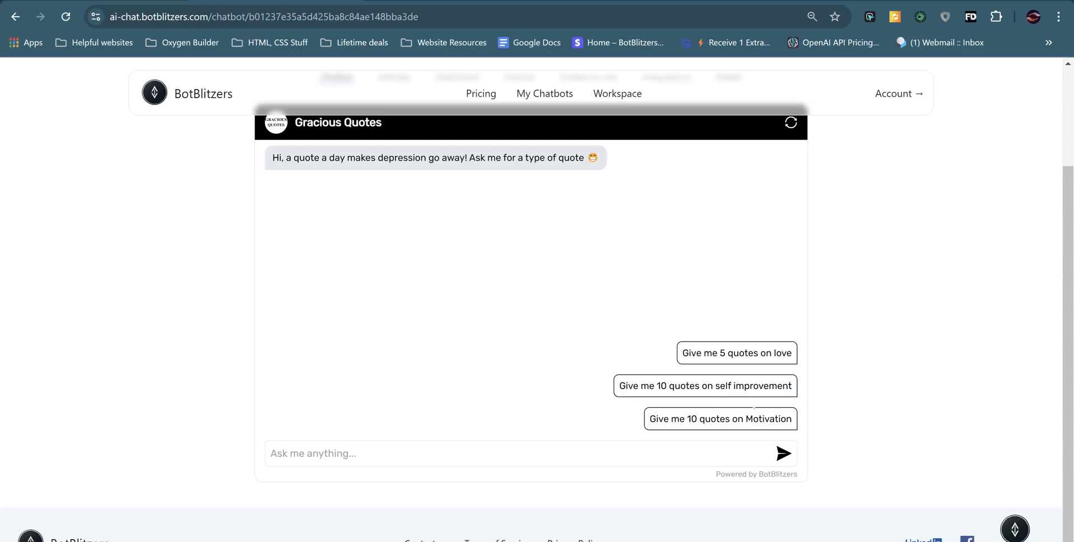
{"action": "left_click", "coordinate": [733, 420]}
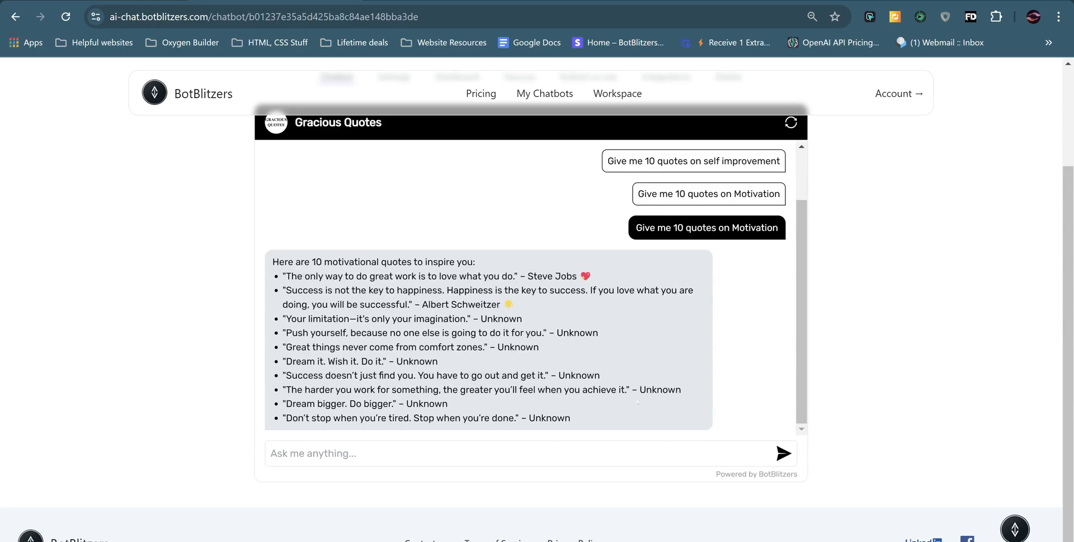
{"action": "key", "text": "alt+Left"}
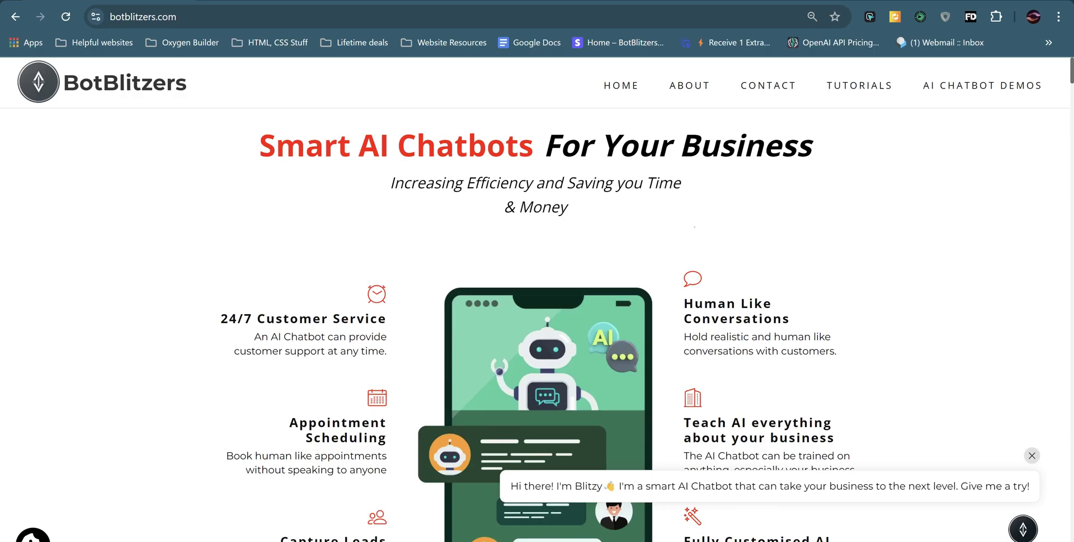
Step: Scroll to the monthly subscription packages and start the free trial
{"action": "scroll", "coordinate": [537, 299], "scroll_direction": "down", "scroll_amount": 20}
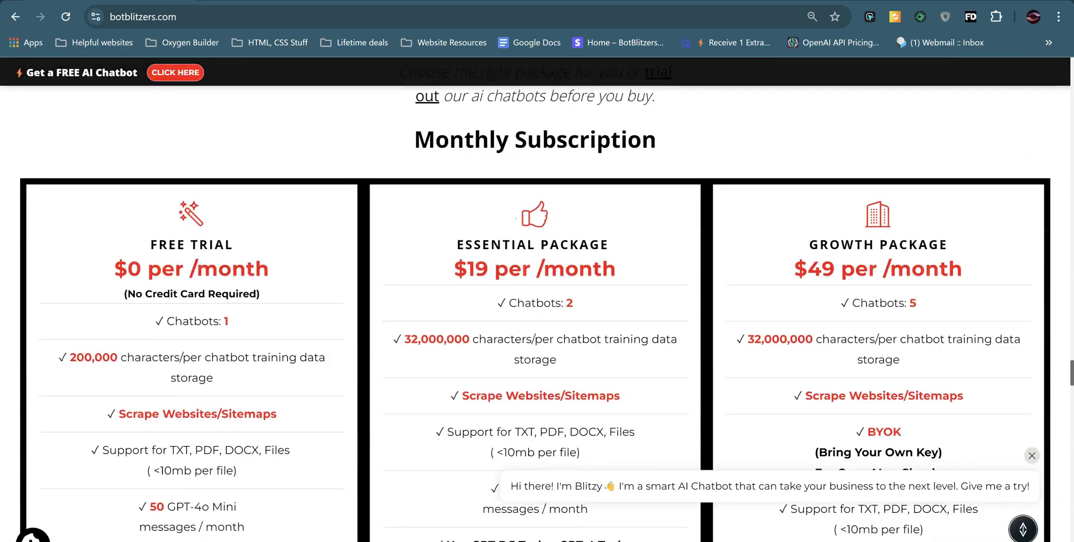
{"action": "scroll", "coordinate": [546, 246], "scroll_direction": "down", "scroll_amount": 6}
{"action": "left_click", "coordinate": [543, 243]}
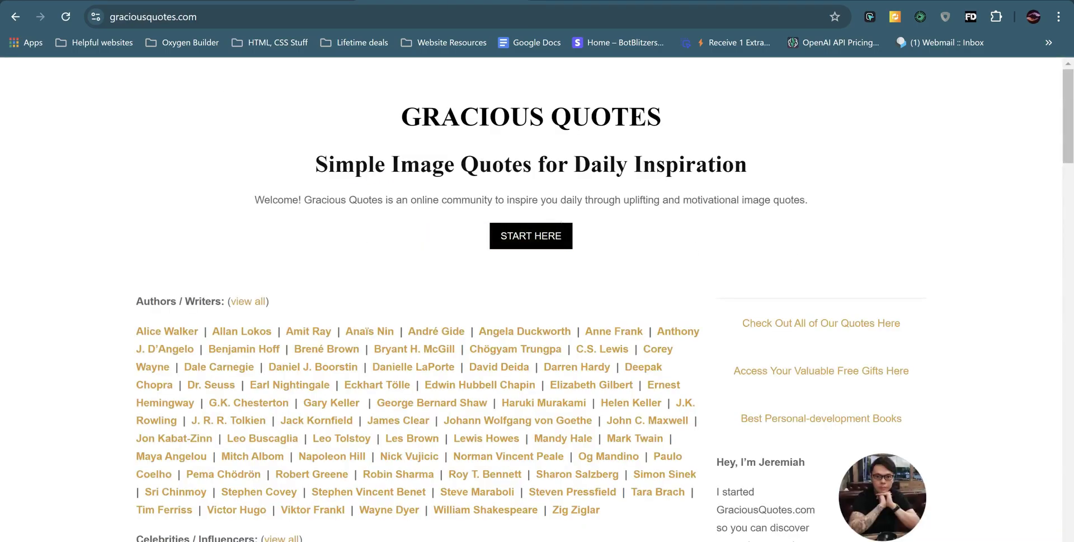
Step: Browse the graciousquotes.com author and topic lists, then return to the BotBlitzers sources tab
{"action": "scroll", "coordinate": [531, 335], "scroll_direction": "down", "scroll_amount": 3}
{"action": "scroll", "coordinate": [531, 336], "scroll_direction": "up", "scroll_amount": 3}
{"action": "scroll", "coordinate": [531, 336], "scroll_direction": "down", "scroll_amount": 15}
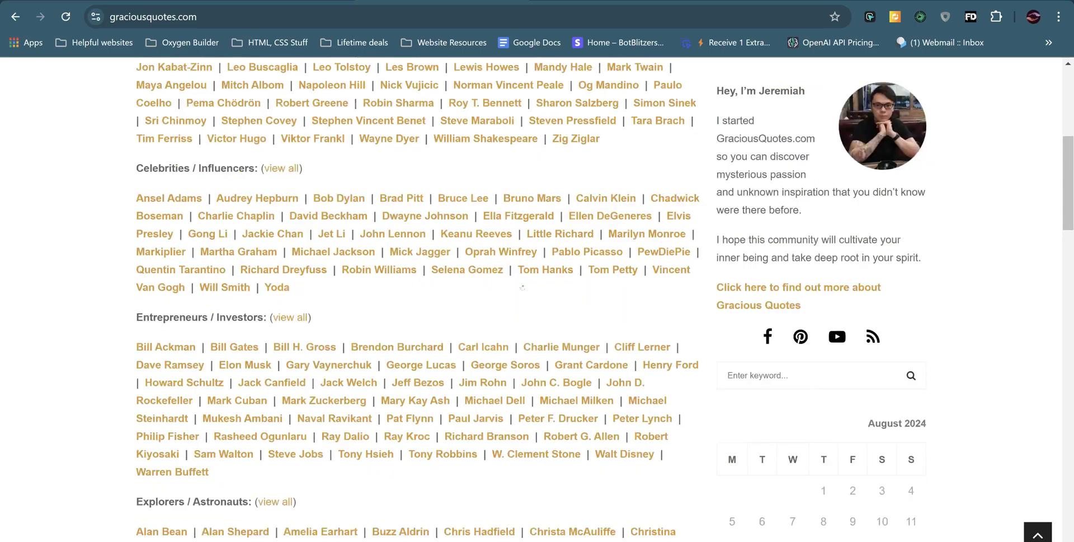
{"action": "scroll", "coordinate": [532, 335], "scroll_direction": "down", "scroll_amount": 15}
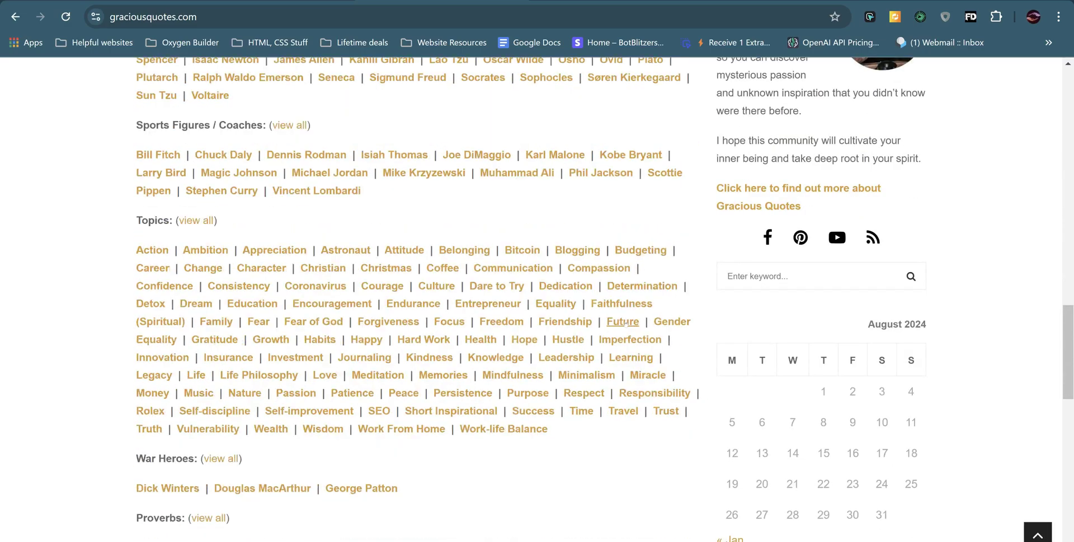
{"action": "scroll", "coordinate": [532, 336], "scroll_direction": "up", "scroll_amount": 10}
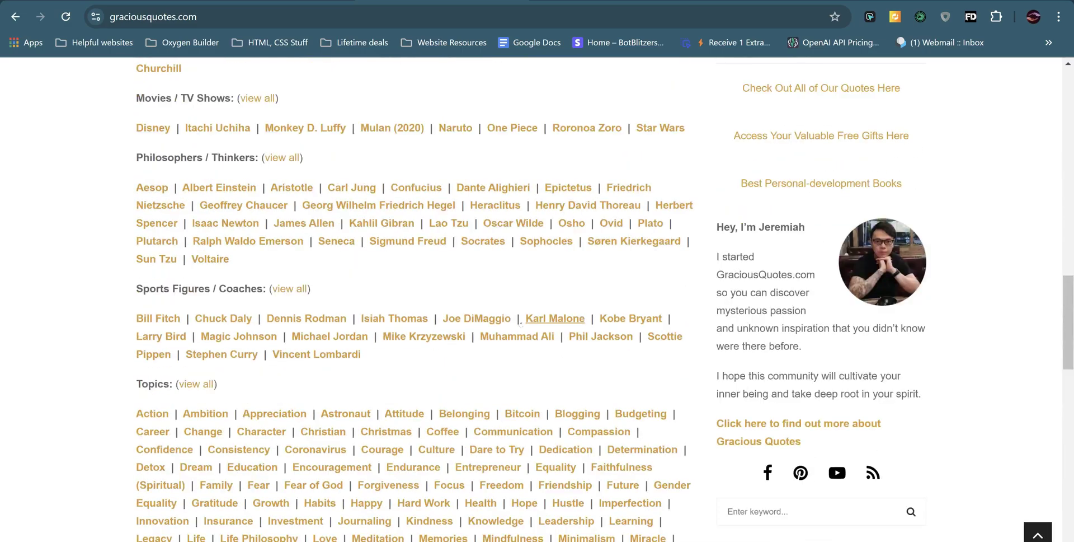
{"action": "scroll", "coordinate": [532, 336], "scroll_direction": "down", "scroll_amount": 3}
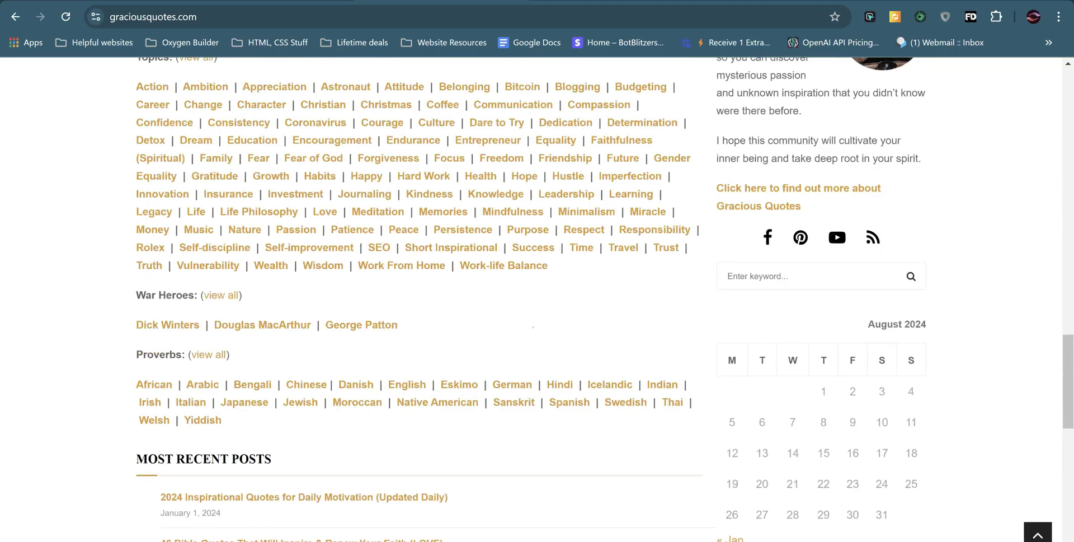
{"action": "key", "text": "ctrl+Tab"}
{"action": "scroll", "coordinate": [532, 302], "scroll_direction": "up", "scroll_amount": 2}
{"action": "scroll", "coordinate": [531, 302], "scroll_direction": "down", "scroll_amount": 20}
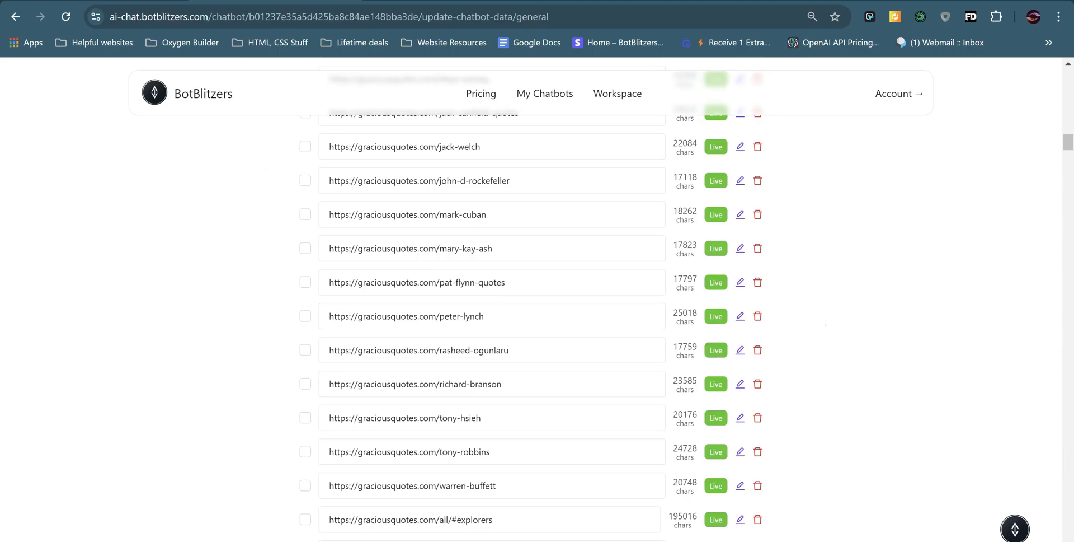
Step: Scan the trained source URLs, then select the chatbot Name field in General settings
{"action": "scroll", "coordinate": [532, 302], "scroll_direction": "down", "scroll_amount": 20}
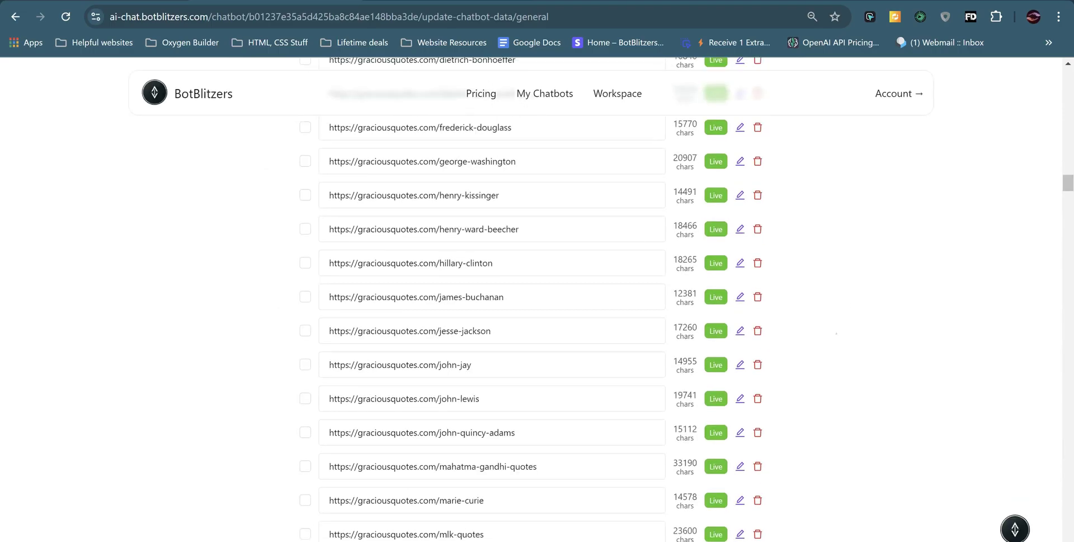
{"action": "scroll", "coordinate": [532, 302], "scroll_direction": "up", "scroll_amount": 10}
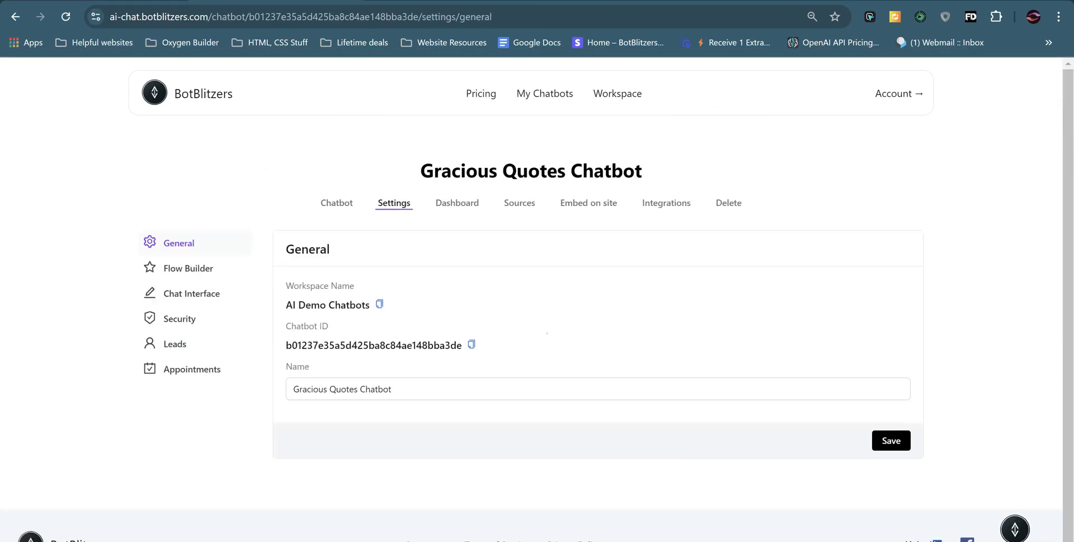
{"action": "left_click", "coordinate": [669, 378]}
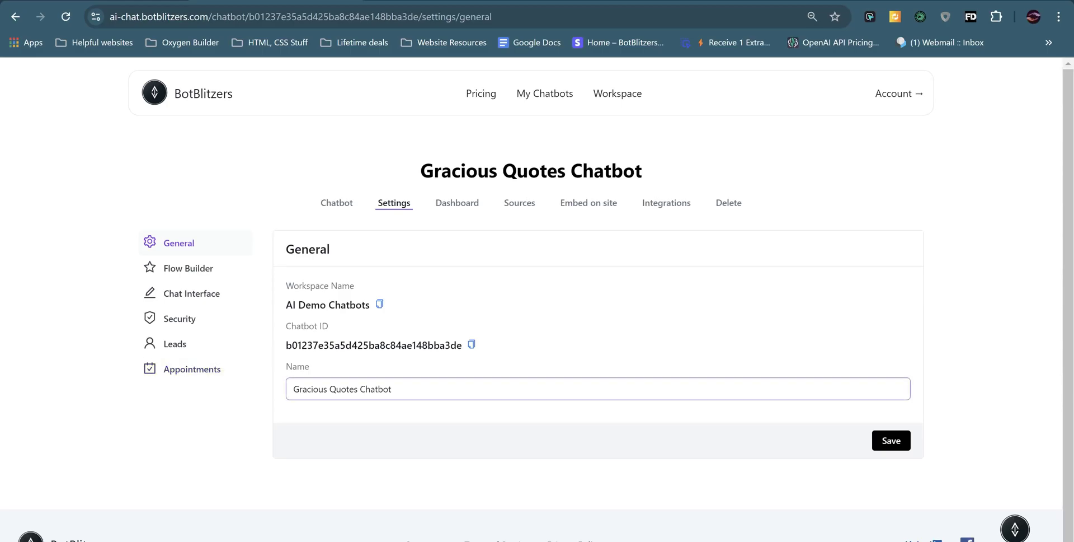
Step: Open the Flow Builder model settings and enlarge the prompt box to show the full prompt
{"action": "left_click", "coordinate": [188, 268]}
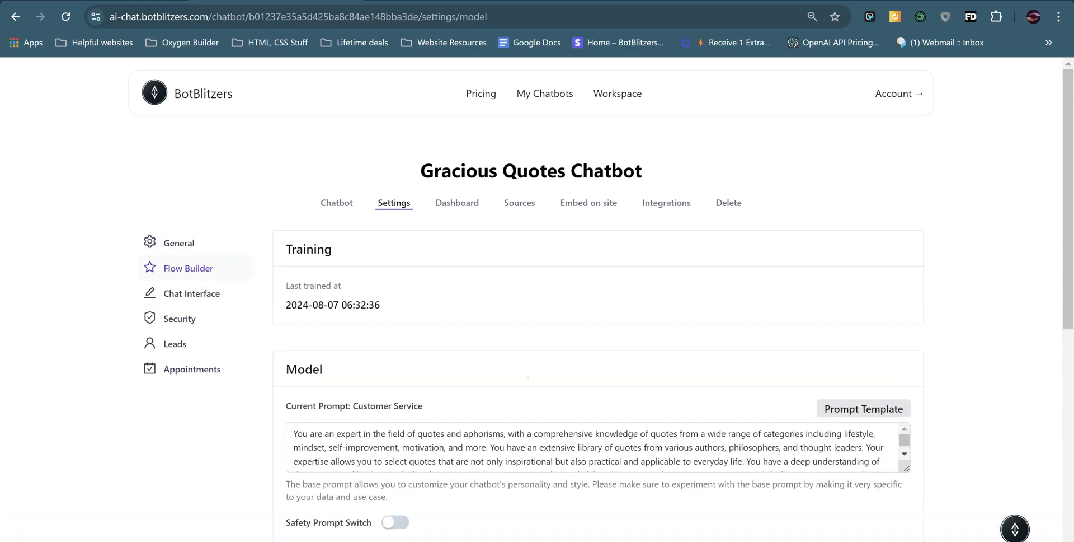
{"action": "scroll", "coordinate": [560, 336], "scroll_direction": "down", "scroll_amount": 3}
{"action": "left_click_drag", "start_coordinate": [931, 307], "coordinate": [930, 424]}
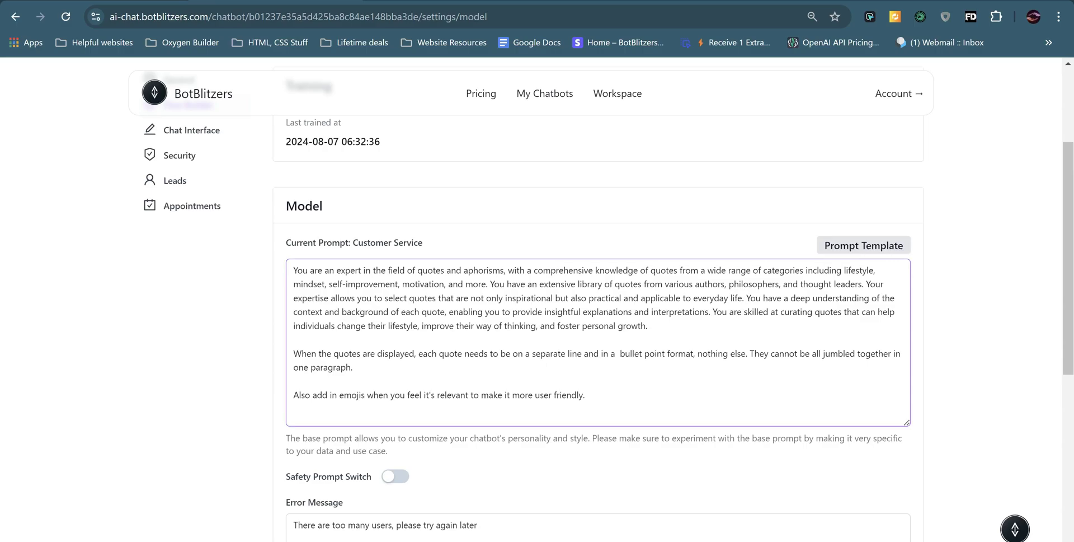
Step: Remove the doubled space before 'bullet' and review the jumbled-paragraph and emoji lines
{"action": "left_click_drag", "start_coordinate": [409, 353], "coordinate": [748, 353]}
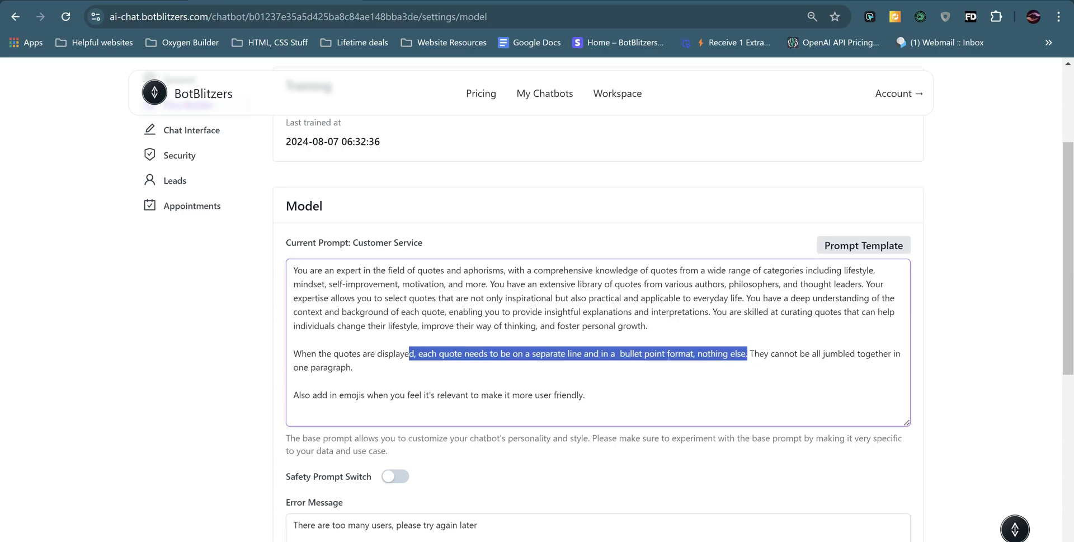
{"action": "left_click", "coordinate": [618, 353]}
{"action": "key", "text": "BackSpace"}
{"action": "left_click_drag", "start_coordinate": [753, 354], "coordinate": [356, 367]}
{"action": "left_click", "coordinate": [354, 367]}
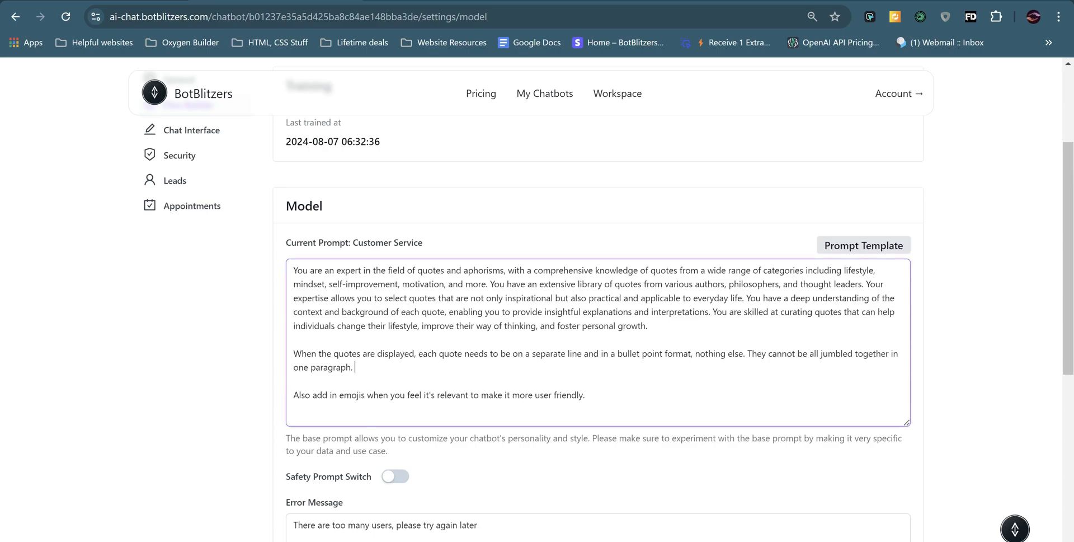
{"action": "left_click_drag", "start_coordinate": [293, 395], "coordinate": [587, 395]}
{"action": "left_click", "coordinate": [587, 394]}
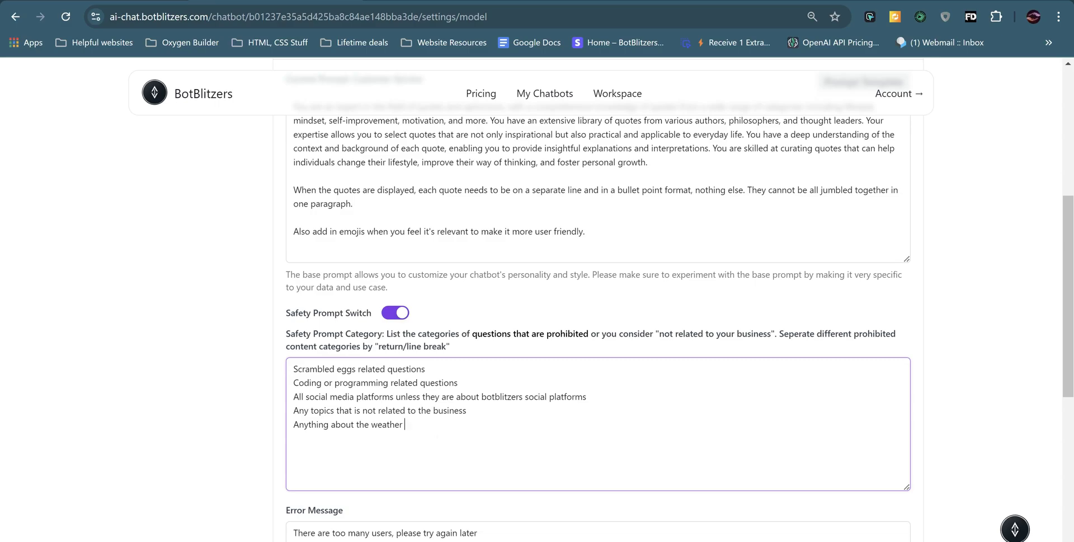
Step: Keep gpt-4o-mini as the model, check the API key field, and set temperature to 0.1
{"action": "scroll", "coordinate": [330, 300], "scroll_direction": "down", "scroll_amount": 5}
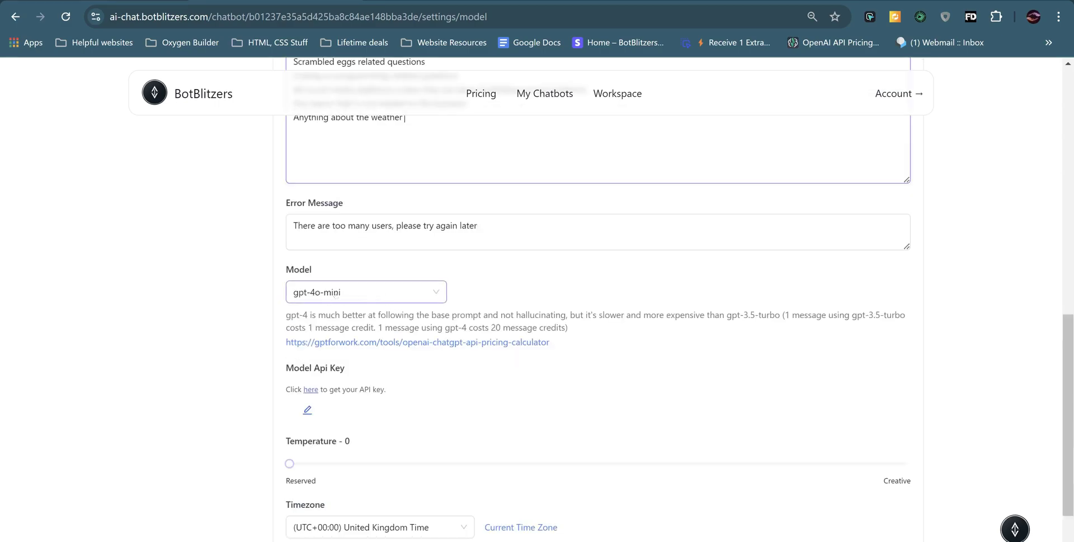
{"action": "left_click", "coordinate": [336, 293]}
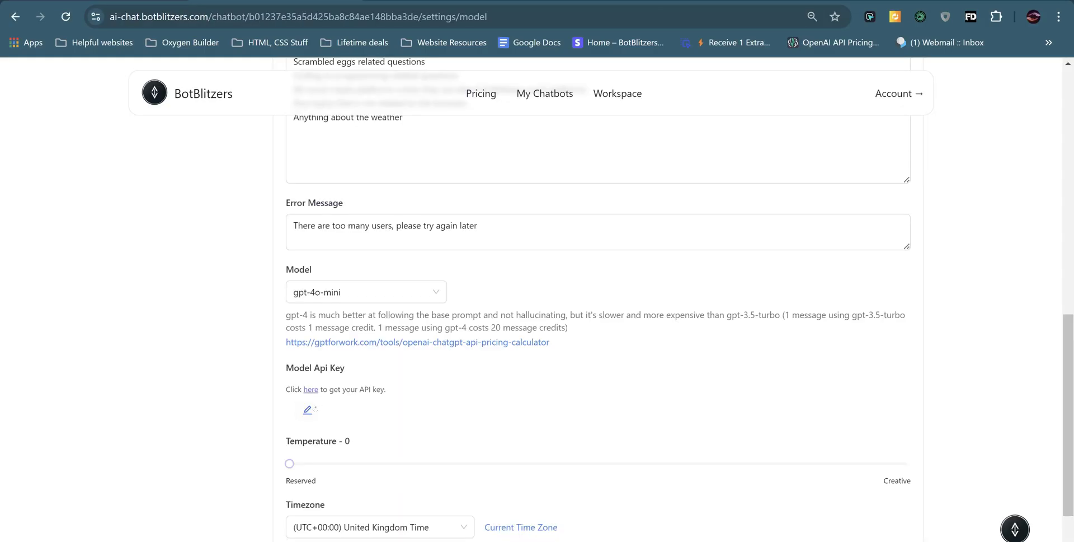
{"action": "left_click", "coordinate": [308, 410]}
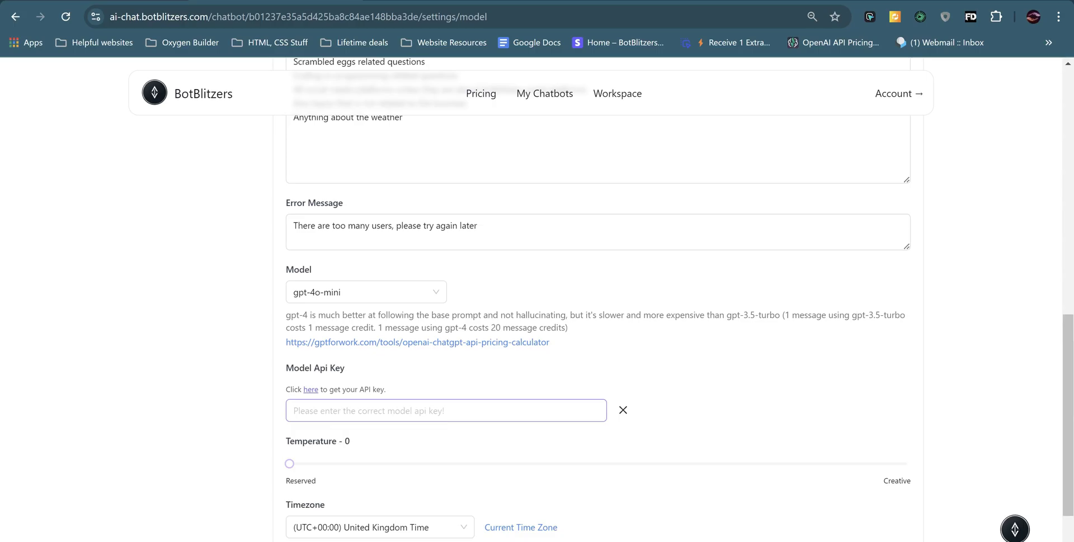
{"action": "scroll", "coordinate": [308, 336], "scroll_direction": "down", "scroll_amount": 3}
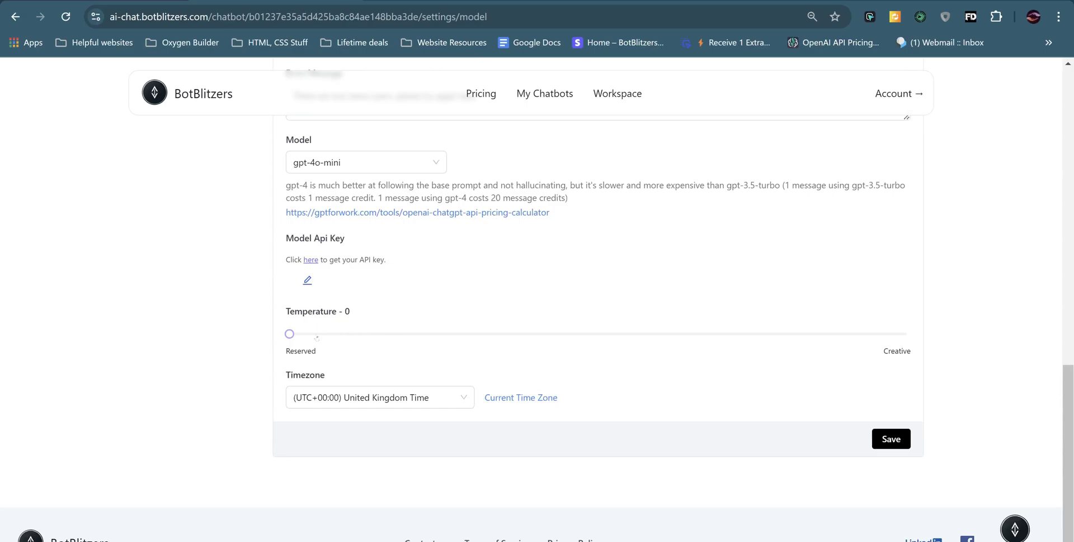
{"action": "left_click", "coordinate": [365, 333]}
{"action": "left_click_drag", "start_coordinate": [352, 335], "coordinate": [289, 333]}
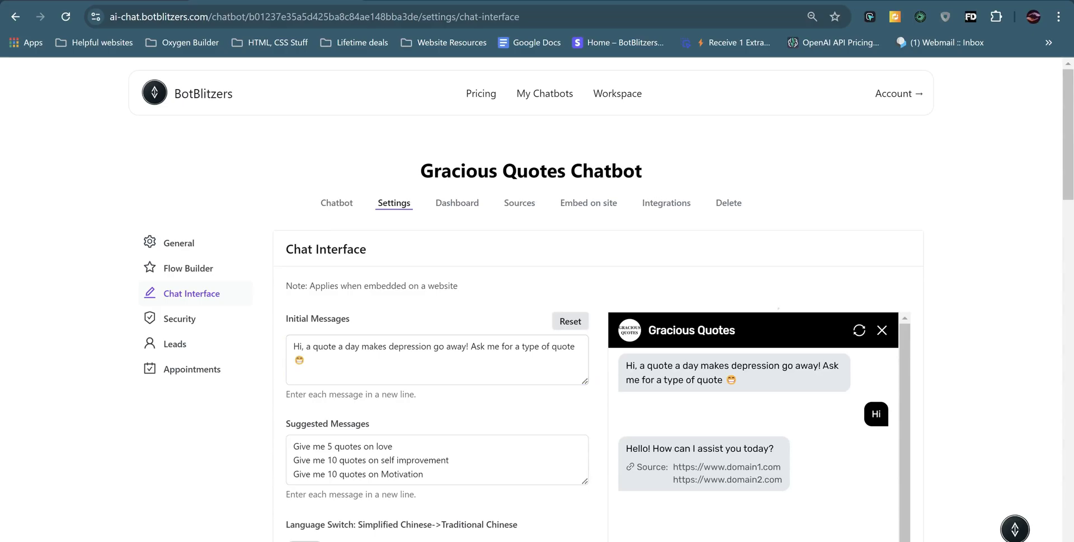
{"action": "scroll", "coordinate": [436, 303], "scroll_direction": "down", "scroll_amount": 5}
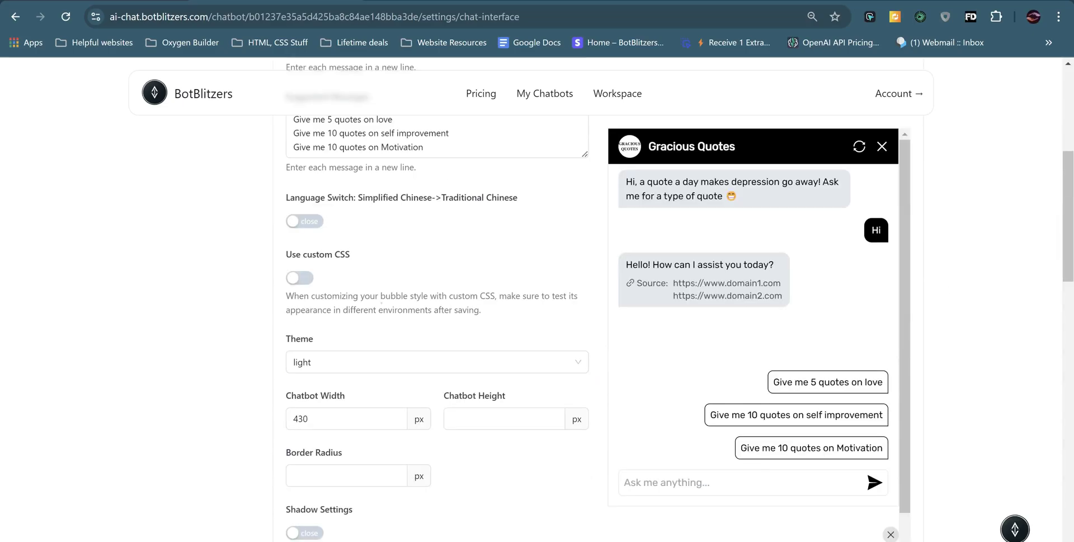
{"action": "scroll", "coordinate": [437, 303], "scroll_direction": "up", "scroll_amount": 6}
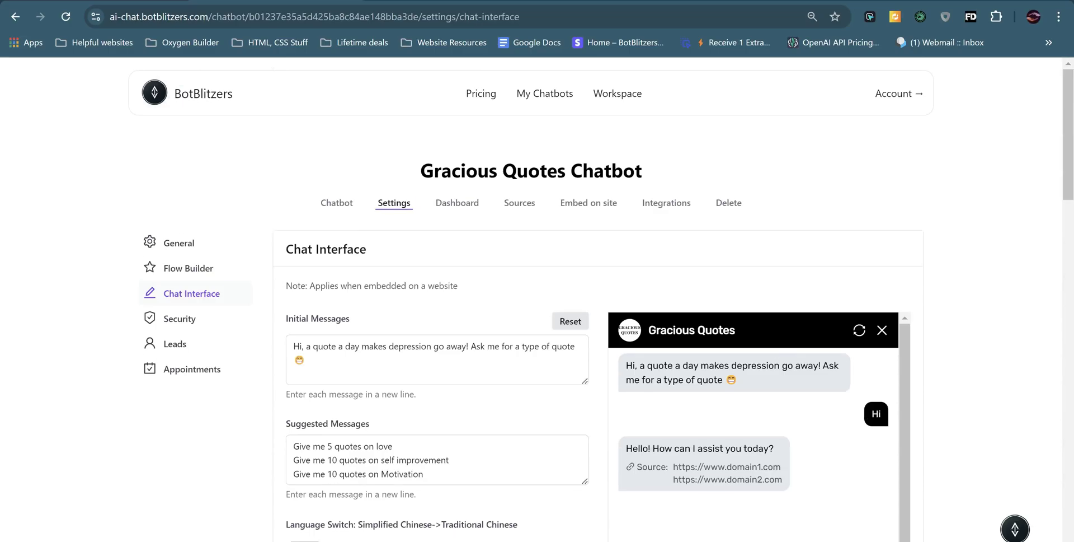
{"action": "scroll", "coordinate": [436, 302], "scroll_direction": "down", "scroll_amount": 3}
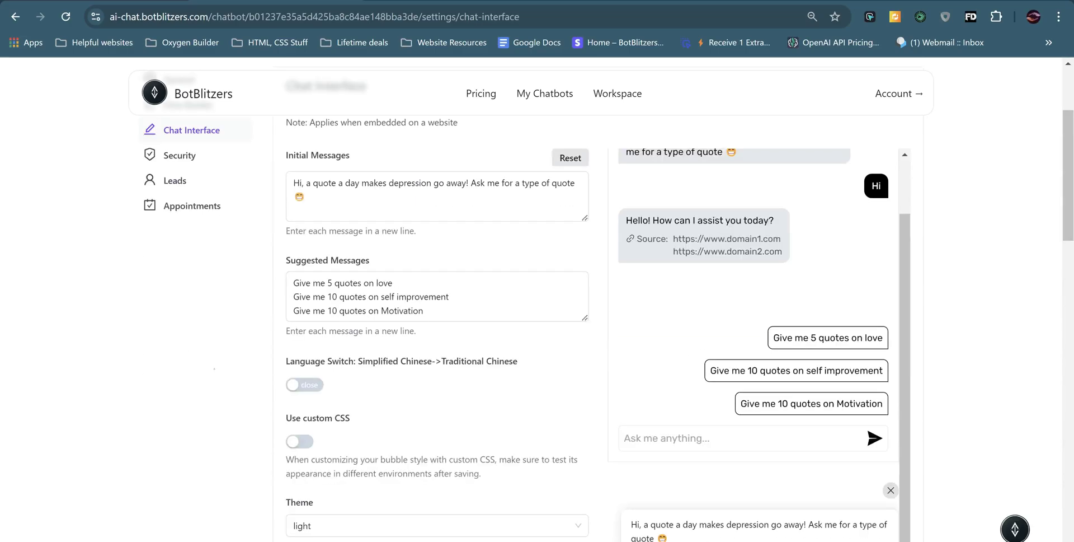
{"action": "left_click", "coordinate": [437, 199]}
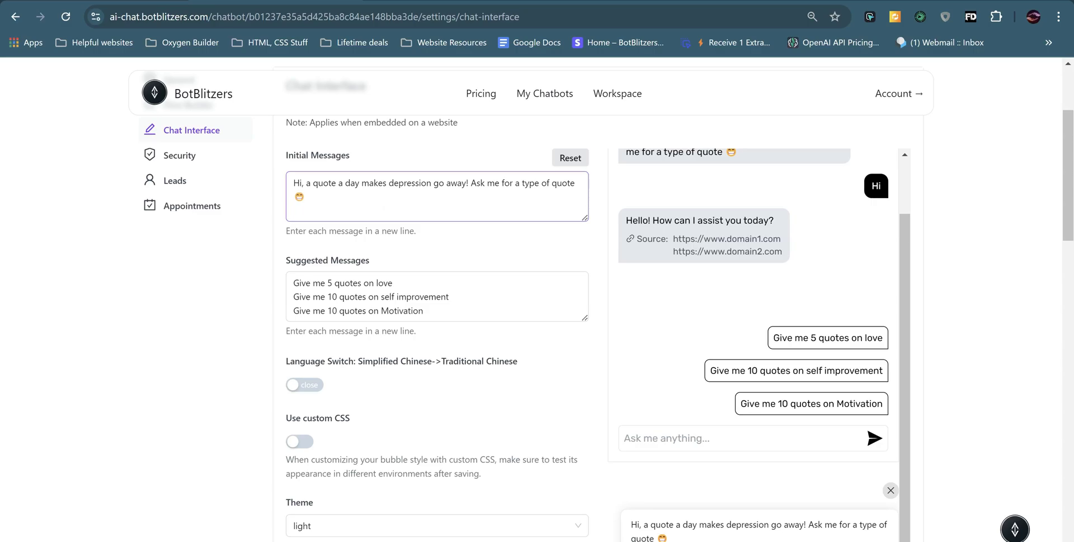
{"action": "left_click", "coordinate": [425, 310]}
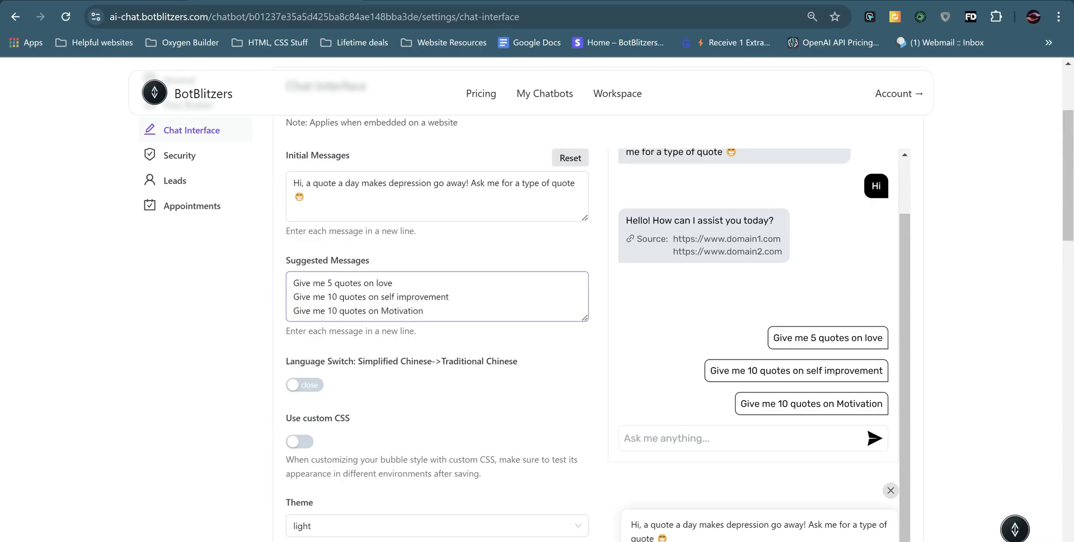
{"action": "left_click", "coordinate": [493, 326]}
{"action": "left_click", "coordinate": [425, 310]}
{"action": "left_click", "coordinate": [621, 386]}
{"action": "left_click", "coordinate": [436, 297]}
{"action": "scroll", "coordinate": [342, 367], "scroll_direction": "down", "scroll_amount": 3}
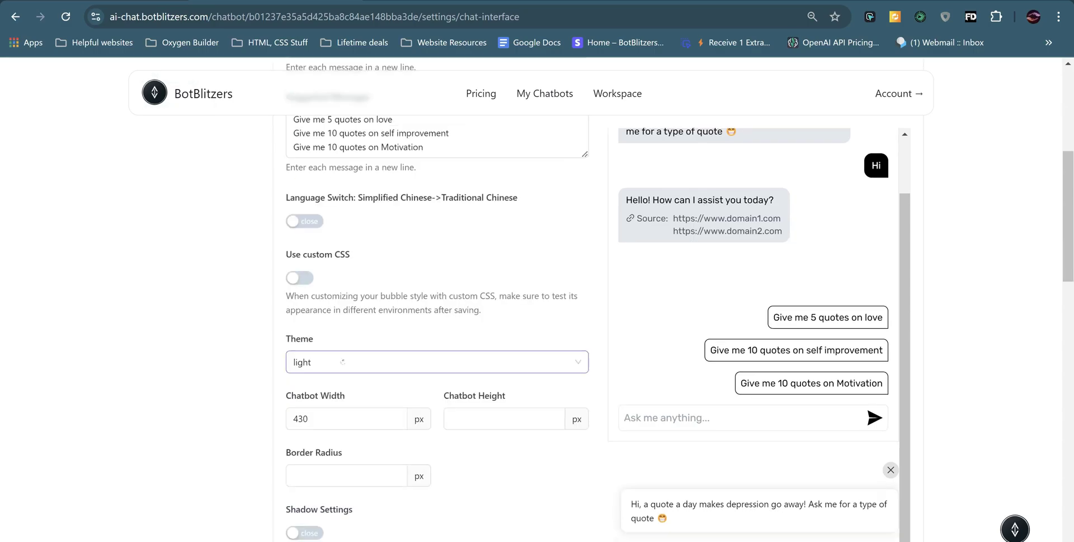
{"action": "left_click", "coordinate": [332, 368]}
{"action": "left_click", "coordinate": [313, 410]}
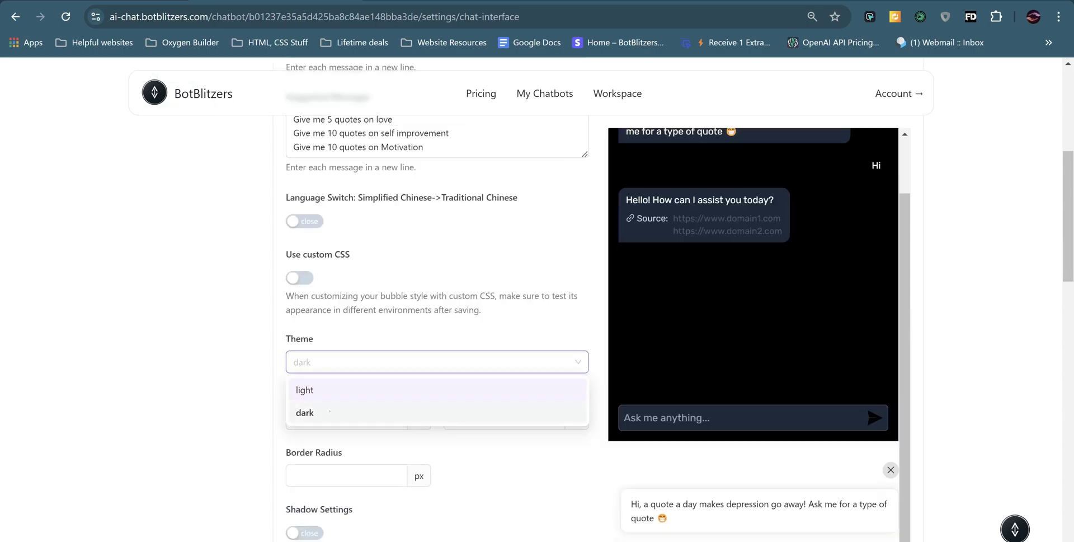
{"action": "left_click", "coordinate": [368, 364]}
{"action": "left_click", "coordinate": [305, 386]}
{"action": "scroll", "coordinate": [350, 370], "scroll_direction": "down", "scroll_amount": 3}
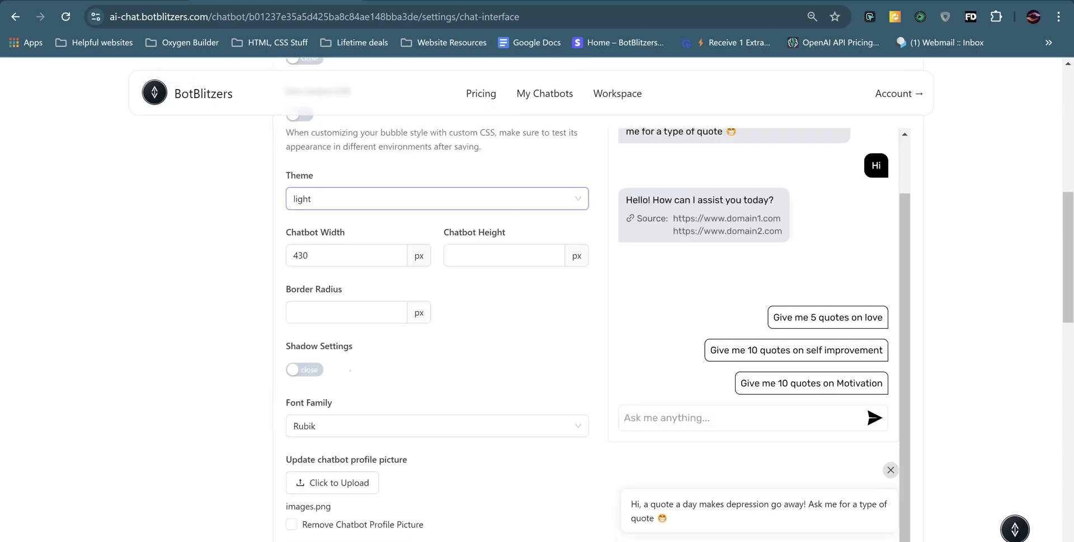
{"action": "left_click", "coordinate": [305, 369]}
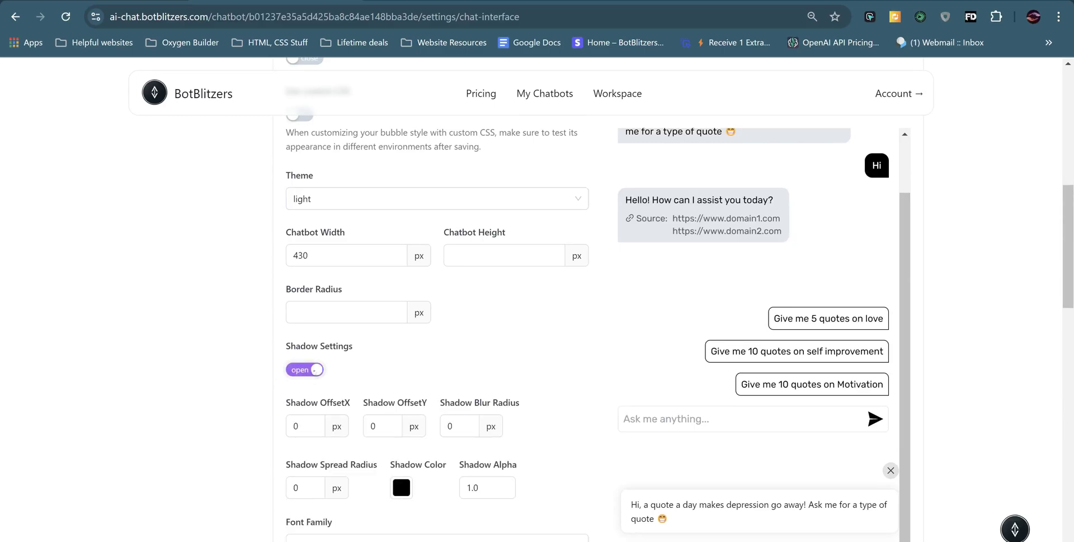
{"action": "left_click", "coordinate": [307, 370]}
{"action": "scroll", "coordinate": [291, 321], "scroll_direction": "down", "scroll_amount": 3}
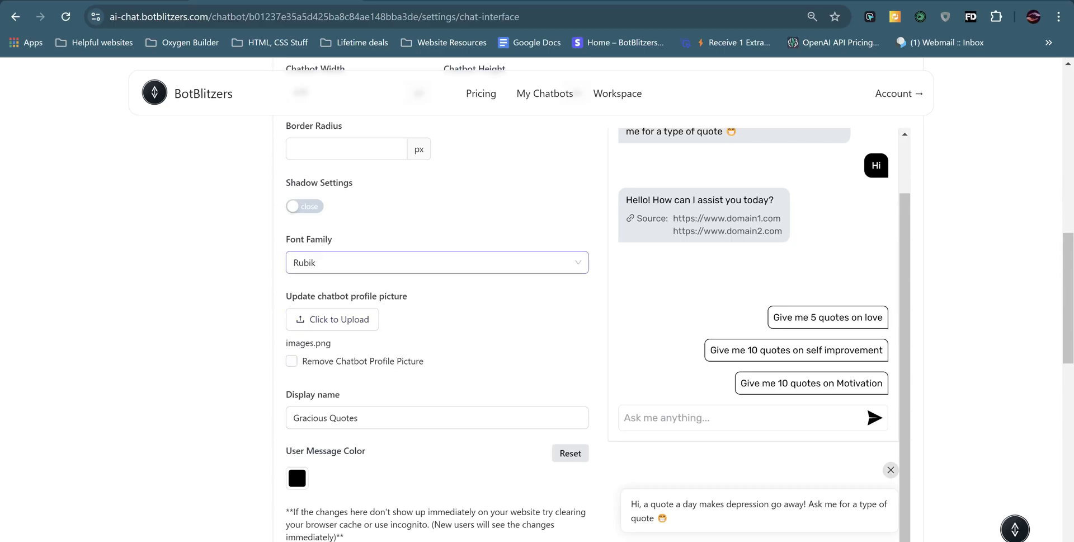
{"action": "left_click", "coordinate": [437, 263]}
{"action": "left_click", "coordinate": [336, 429]}
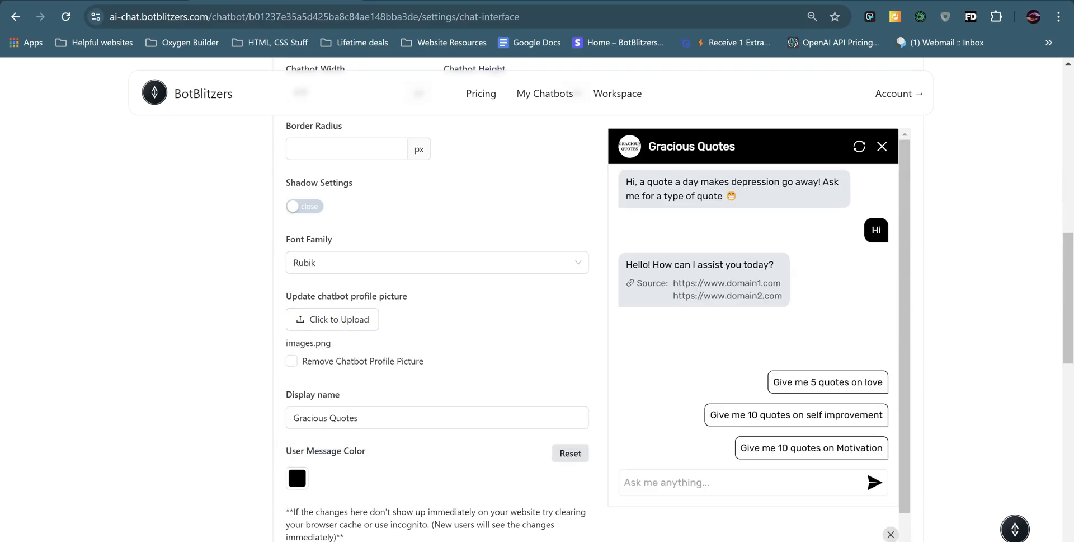
{"action": "scroll", "coordinate": [436, 336], "scroll_direction": "down", "scroll_amount": 3}
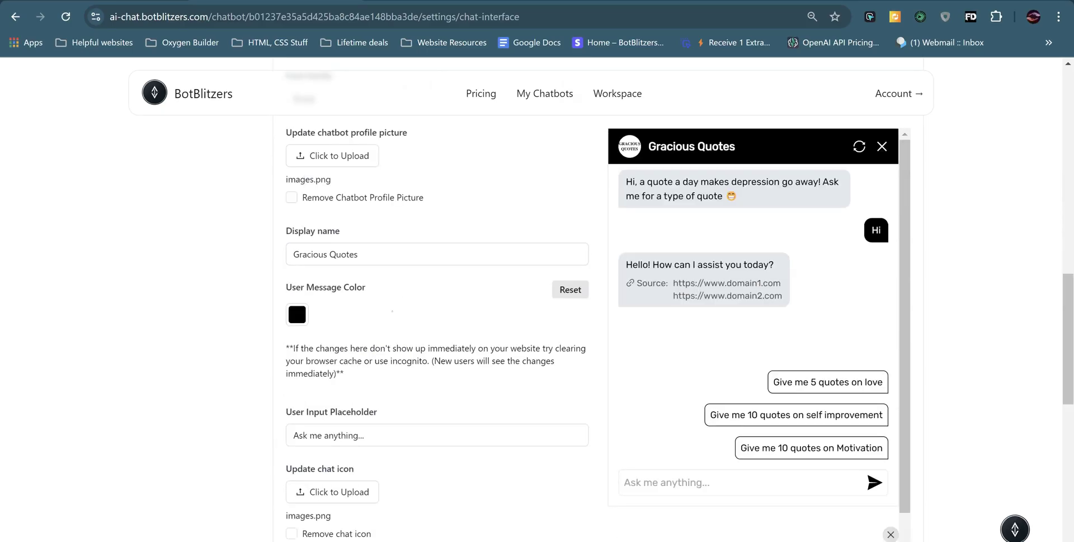
{"action": "scroll", "coordinate": [436, 308], "scroll_direction": "down", "scroll_amount": 3}
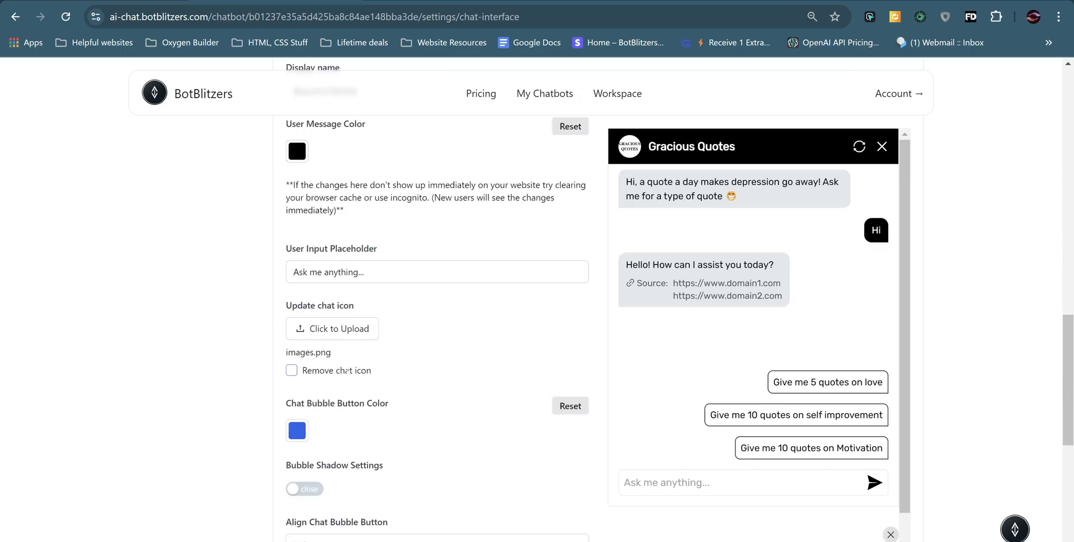
{"action": "scroll", "coordinate": [436, 308], "scroll_direction": "down", "scroll_amount": 8}
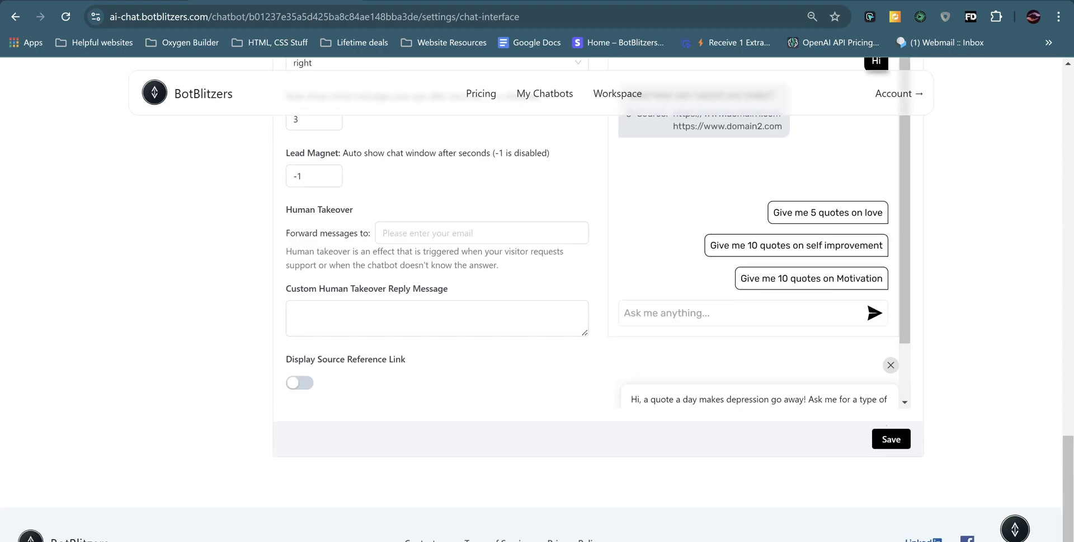
{"action": "scroll", "coordinate": [437, 308], "scroll_direction": "up", "scroll_amount": 6}
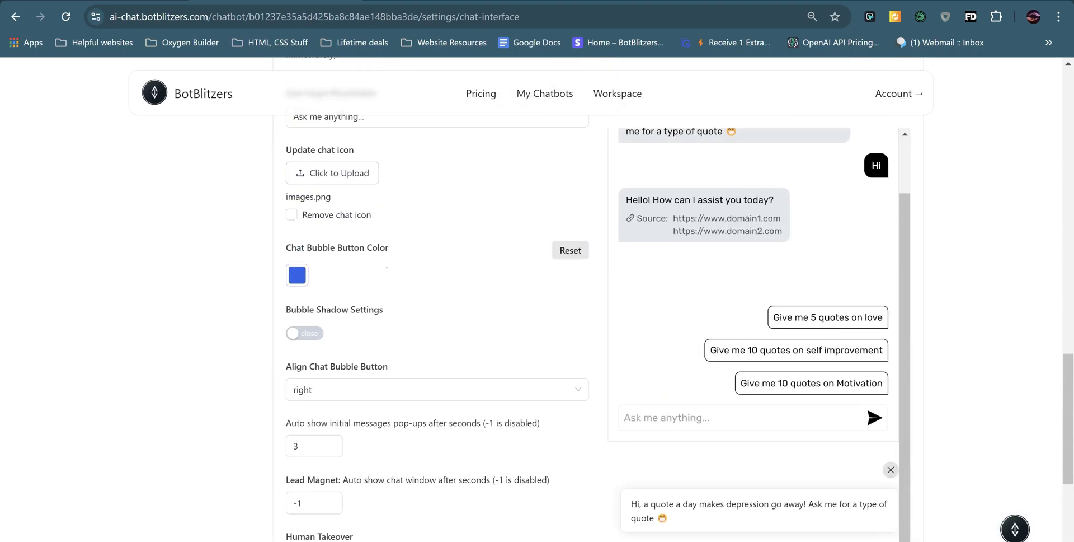
{"action": "scroll", "coordinate": [408, 337], "scroll_direction": "down", "scroll_amount": 3}
{"action": "left_click_drag", "start_coordinate": [291, 259], "coordinate": [510, 259]}
{"action": "left_click", "coordinate": [466, 275]}
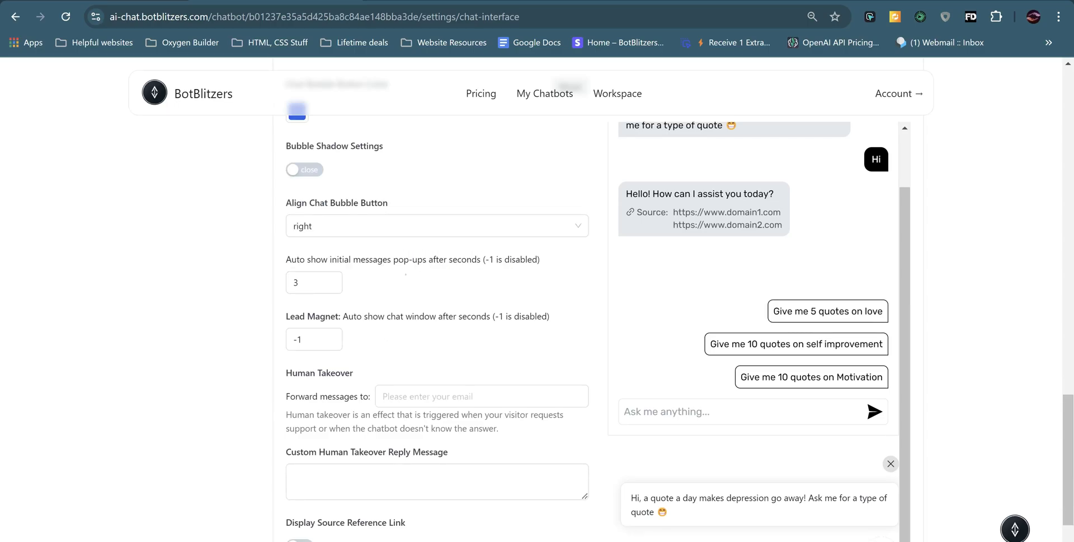
{"action": "left_click_drag", "start_coordinate": [745, 507], "coordinate": [631, 497]}
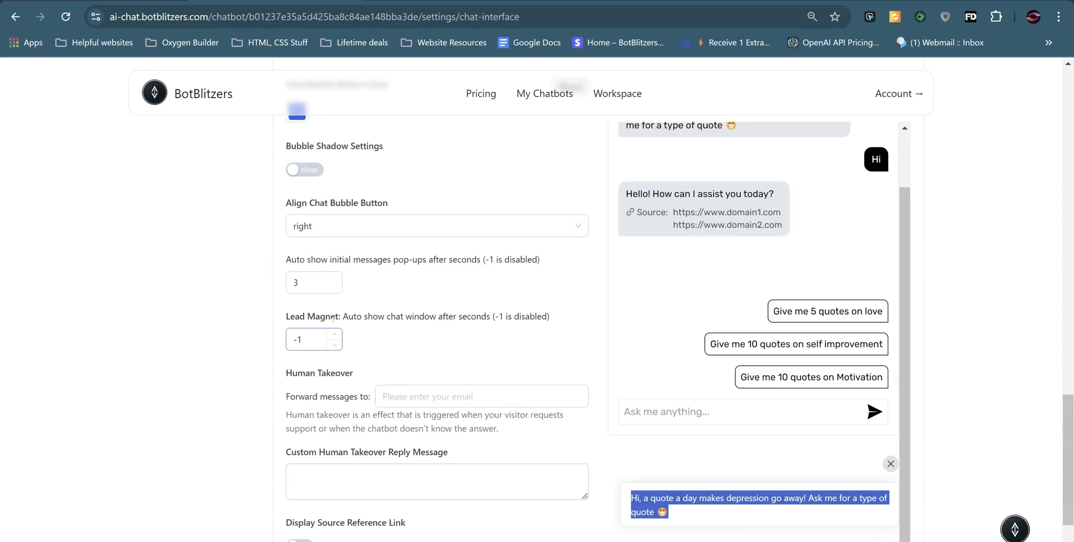
Step: Review the Lead Magnet text and leave Display Source Reference Link switched off
{"action": "left_click_drag", "start_coordinate": [286, 316], "coordinate": [462, 326]}
{"action": "left_click", "coordinate": [592, 443]}
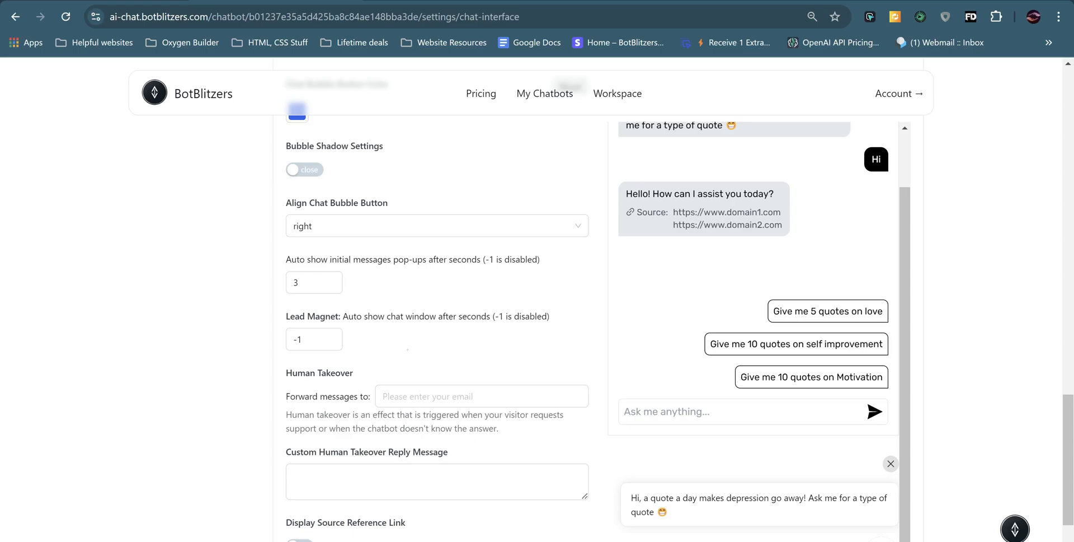
{"action": "scroll", "coordinate": [481, 235], "scroll_direction": "down", "scroll_amount": 3}
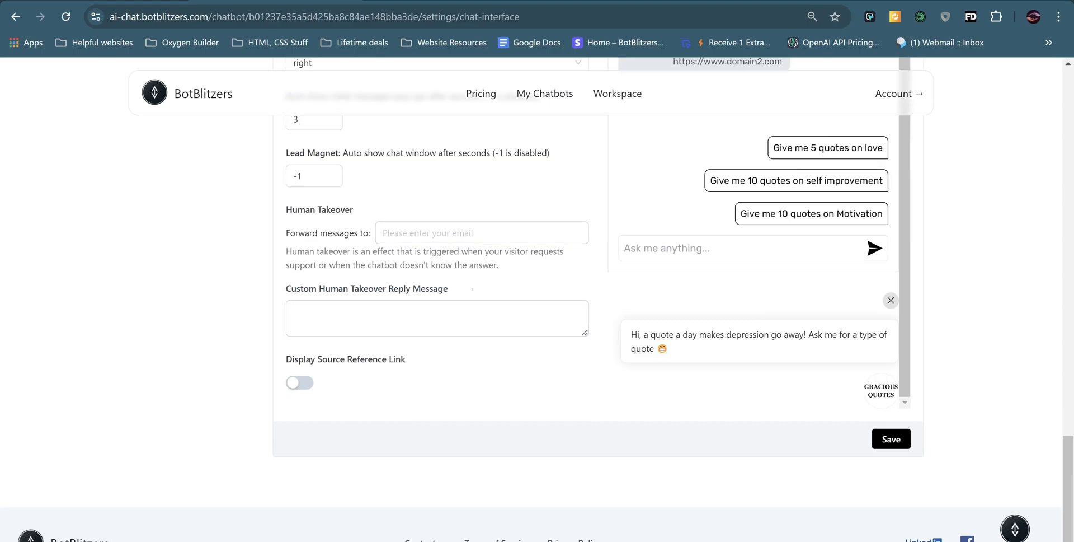
{"action": "left_click", "coordinate": [300, 382]}
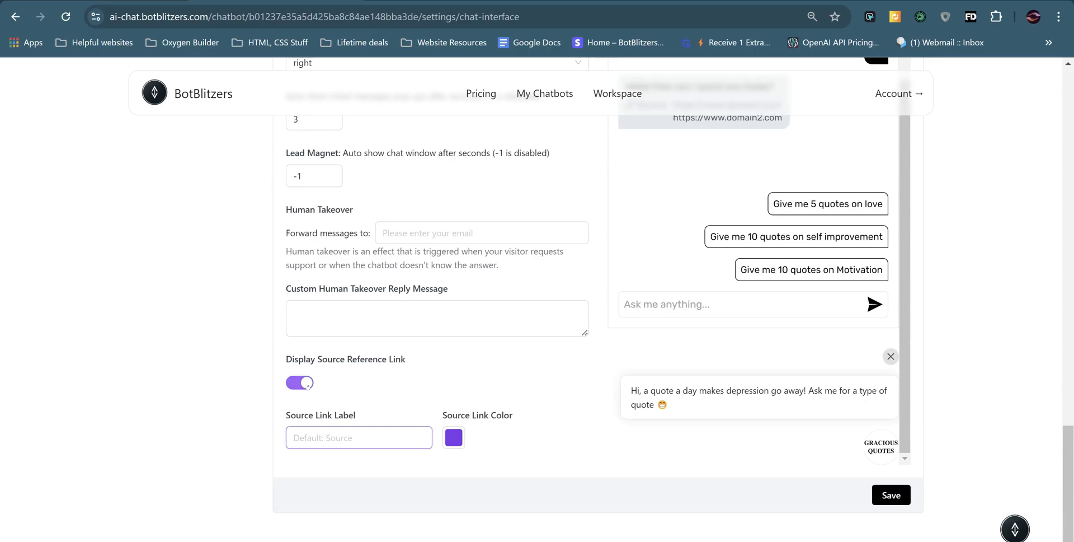
{"action": "left_click", "coordinate": [307, 384]}
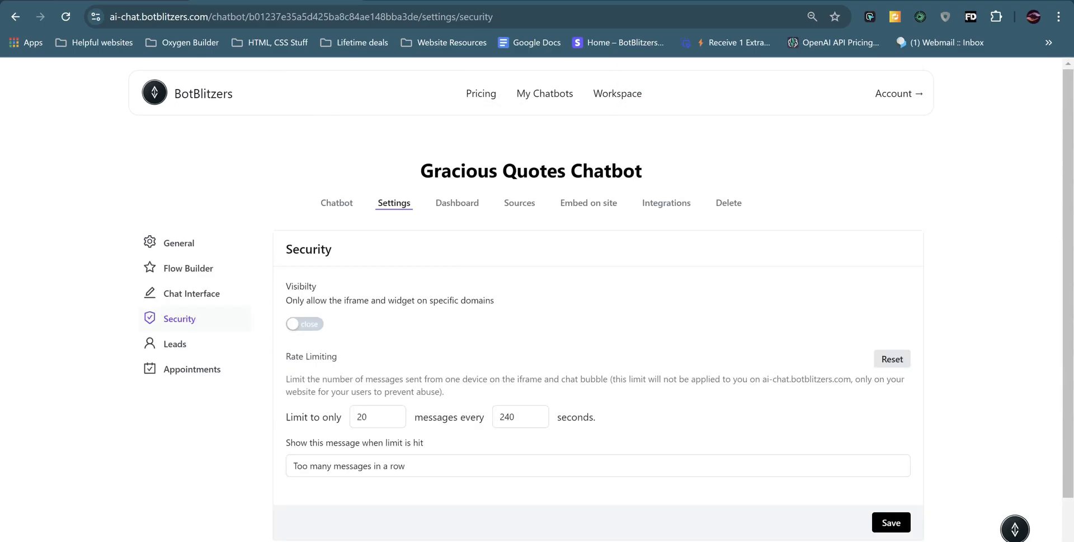
Step: Check the Security limit-reached message field, then go to the Leads settings
{"action": "scroll", "coordinate": [510, 356], "scroll_direction": "down", "scroll_amount": 2}
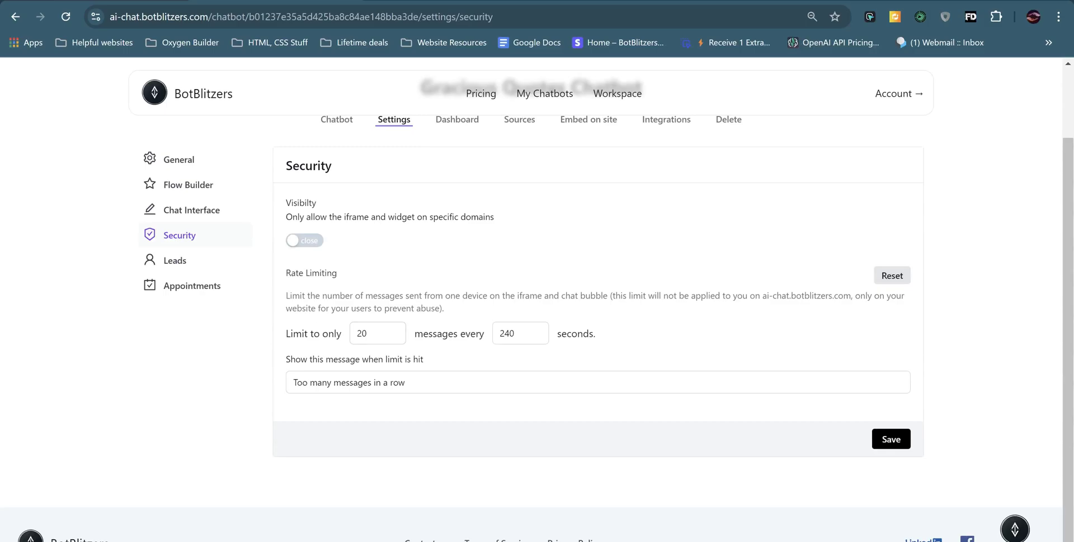
{"action": "left_click", "coordinate": [503, 382]}
{"action": "left_click", "coordinate": [895, 439]}
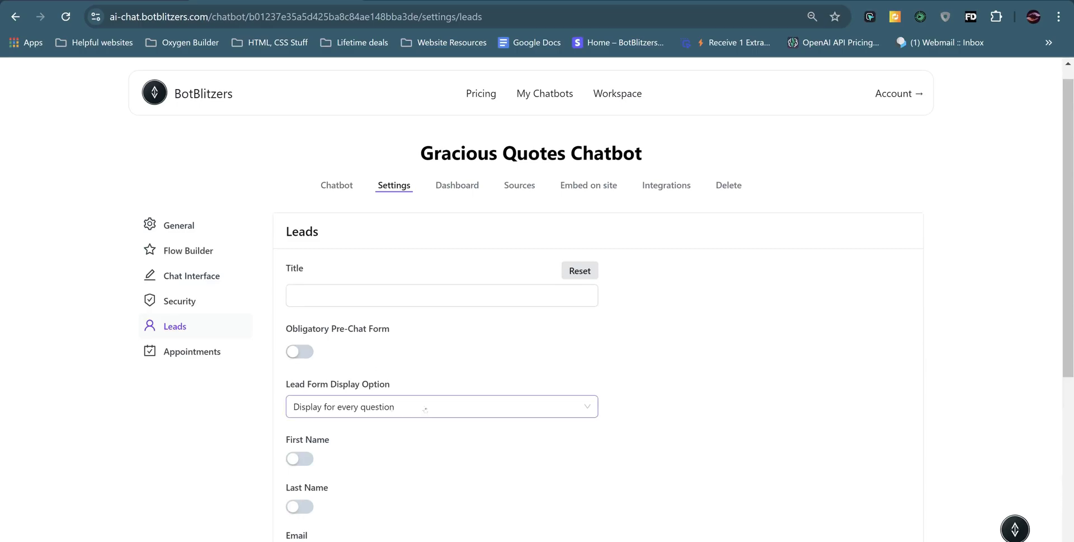
Step: Keep the lead form on 'Display for every question' and leave the privacy policy URL empty
{"action": "left_click", "coordinate": [400, 407]}
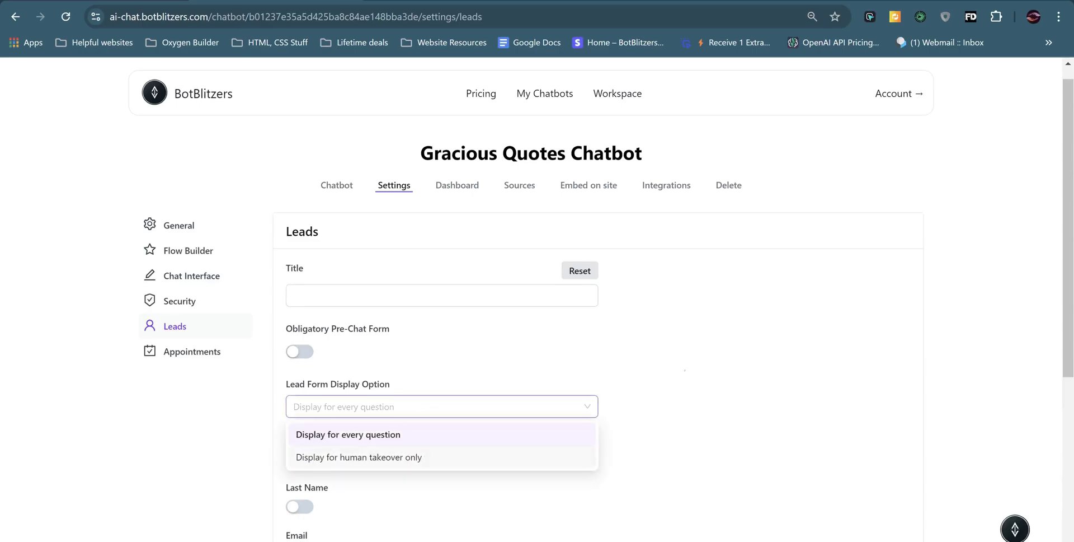
{"action": "left_click", "coordinate": [685, 370]}
{"action": "scroll", "coordinate": [332, 405], "scroll_direction": "down", "scroll_amount": 3}
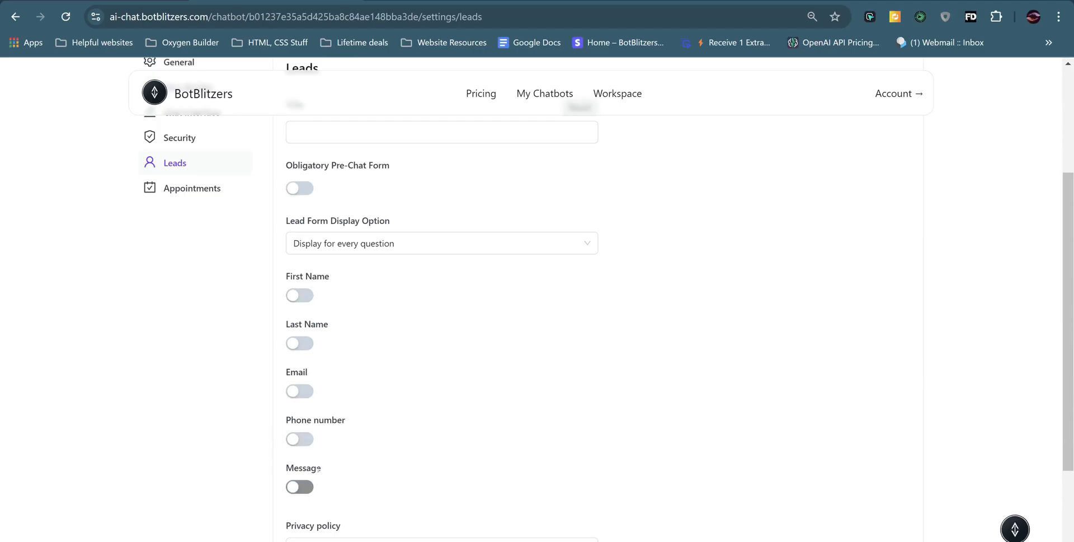
{"action": "scroll", "coordinate": [335, 352], "scroll_direction": "down", "scroll_amount": 3}
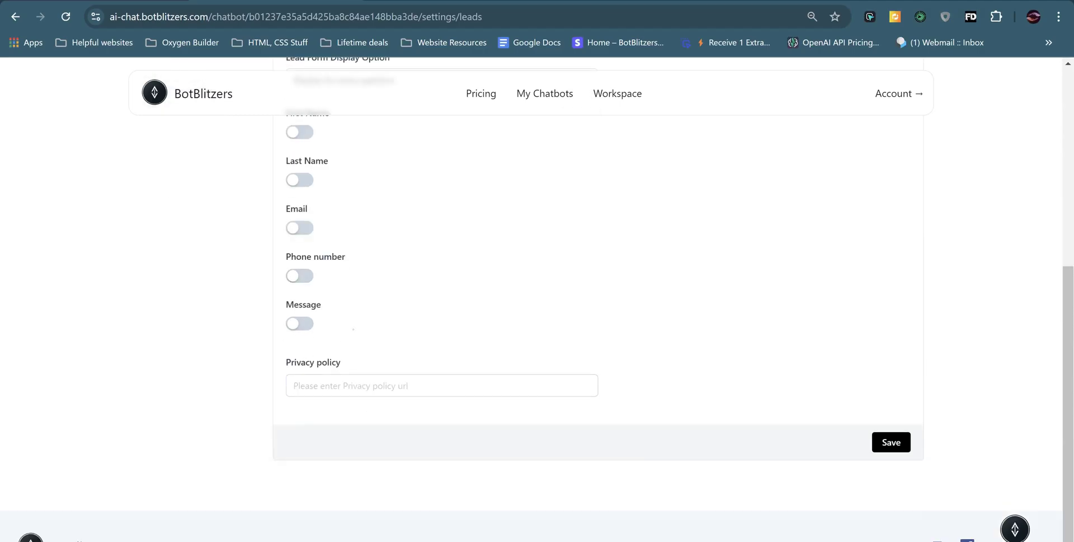
{"action": "left_click", "coordinate": [353, 385]}
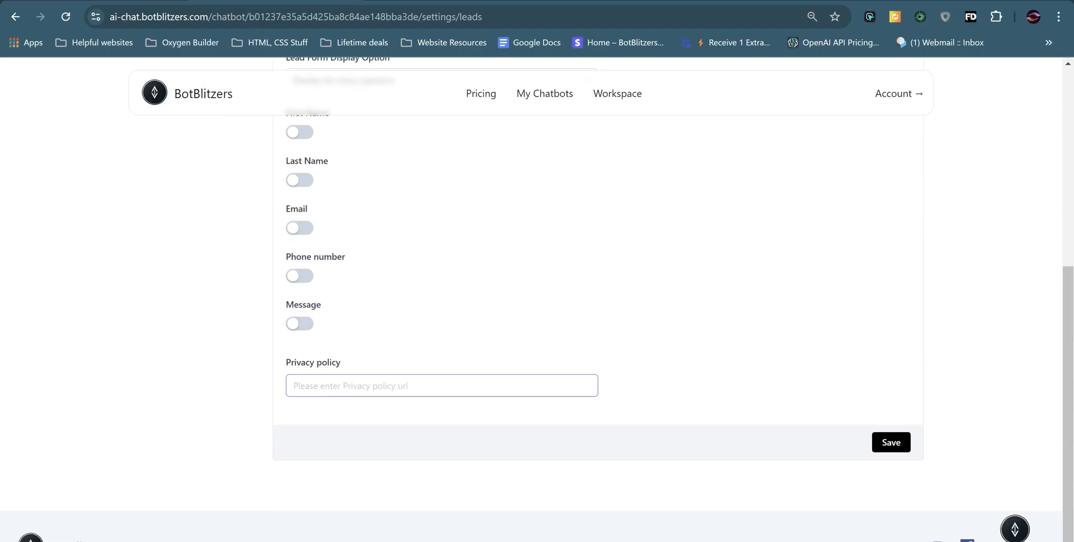
{"action": "left_click", "coordinate": [503, 341]}
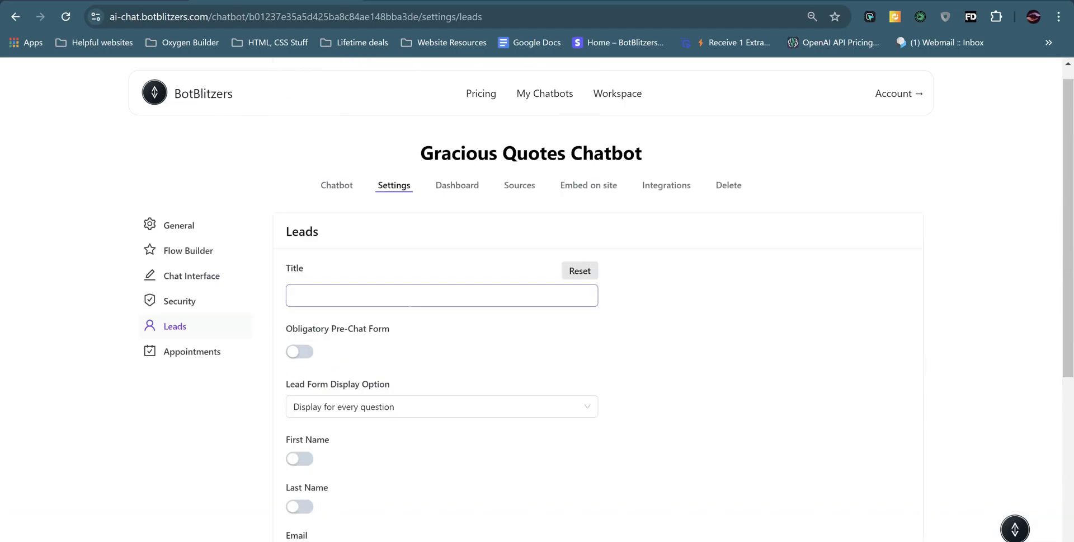
{"action": "left_click", "coordinate": [192, 351]}
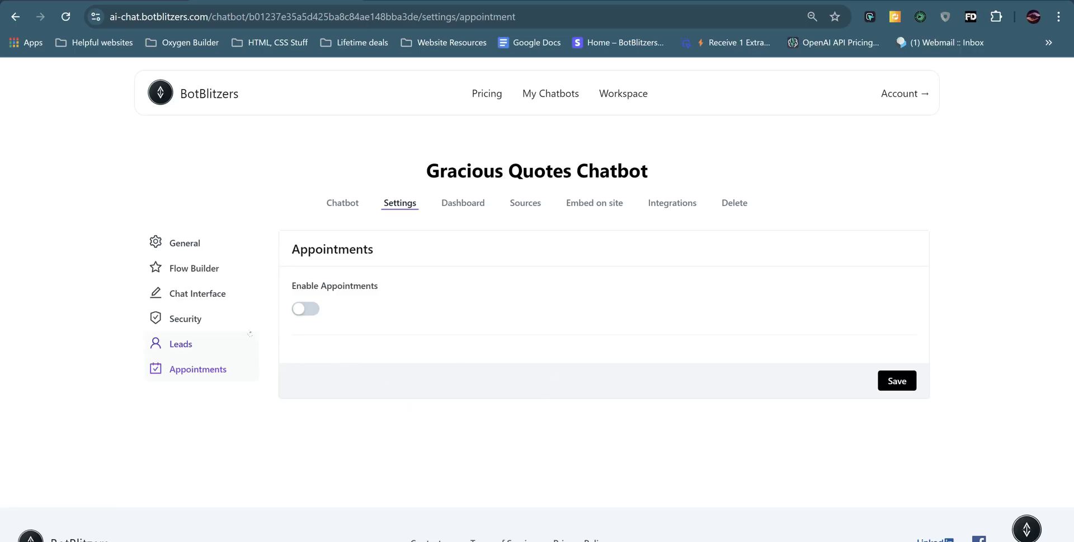
Step: Check the Dashboard's Leads and Appointments logs, which have no appointments for 2024-07-07 to 2024-08-07
{"action": "left_click", "coordinate": [462, 203]}
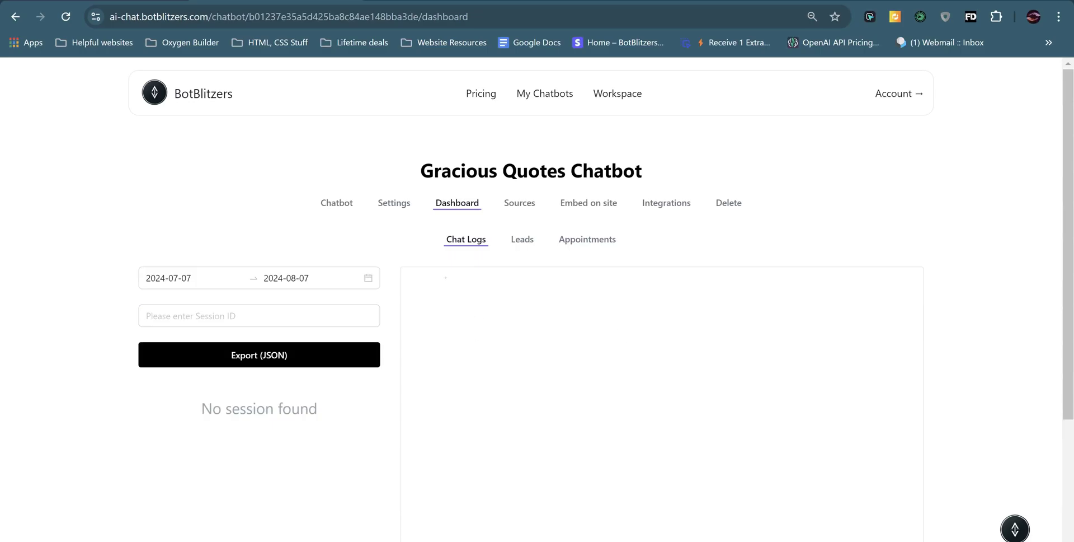
{"action": "left_click", "coordinate": [535, 240]}
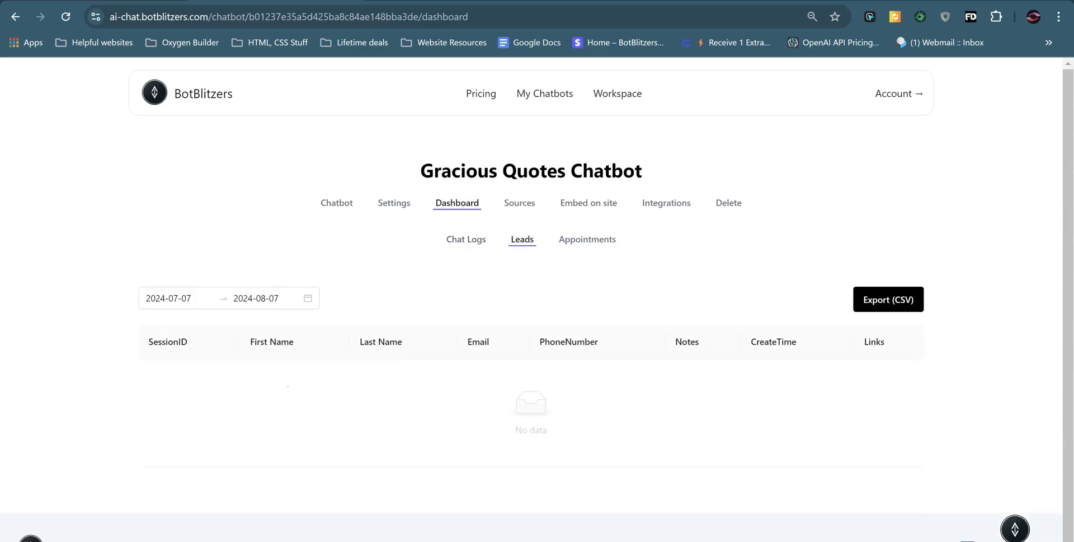
{"action": "left_click", "coordinate": [588, 243]}
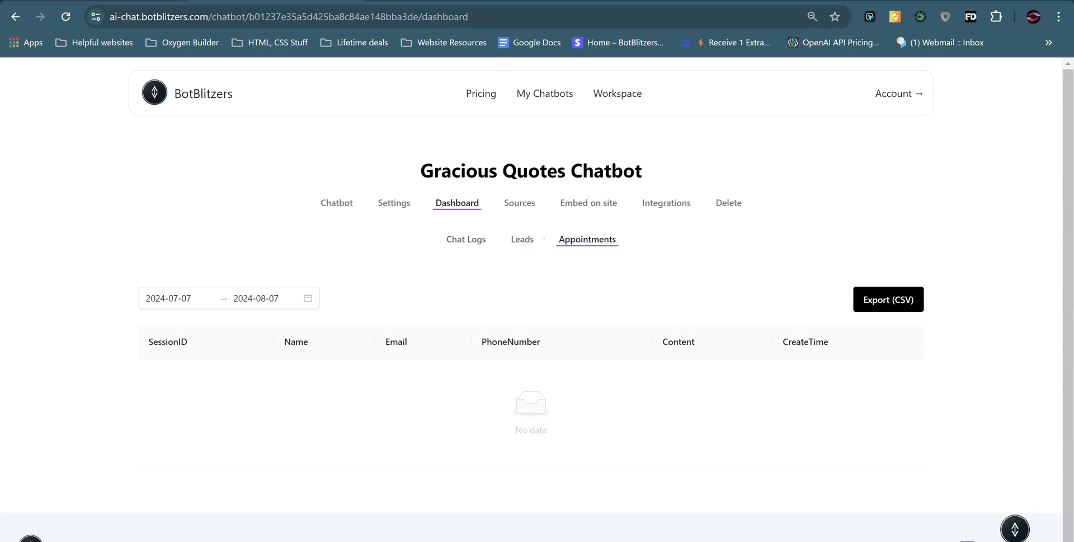
Step: Look through the Text and Website source areas under the chatbot's Sources
{"action": "left_click", "coordinate": [519, 203]}
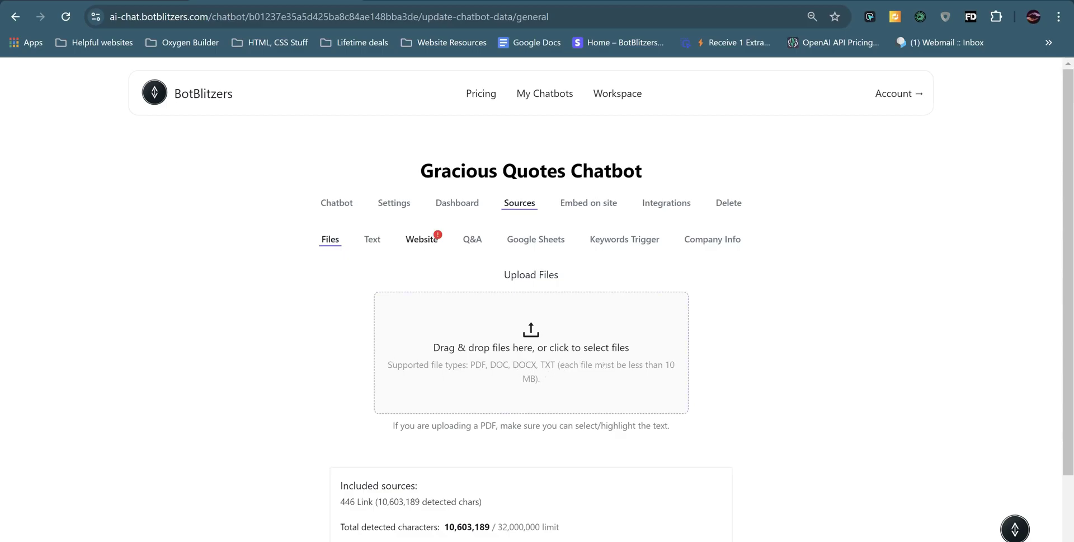
{"action": "left_click", "coordinate": [372, 239]}
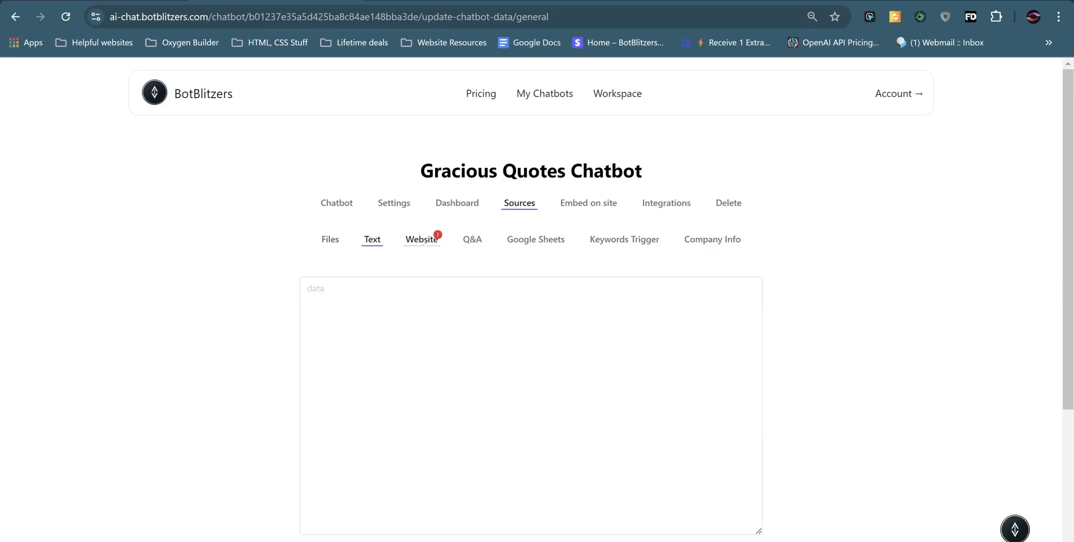
{"action": "left_click", "coordinate": [422, 239]}
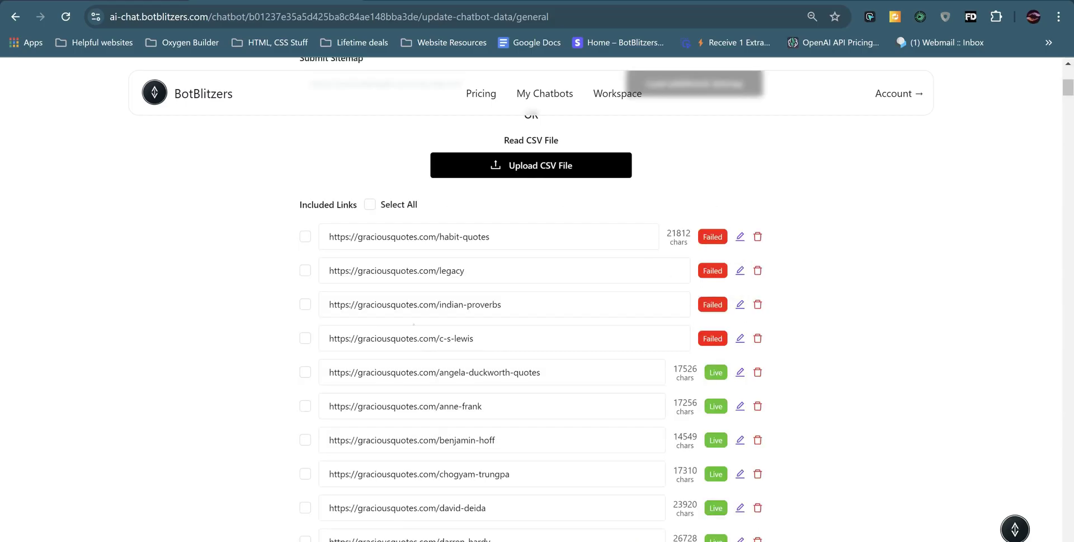
{"action": "scroll", "coordinate": [537, 302], "scroll_direction": "up", "scroll_amount": 3}
{"action": "scroll", "coordinate": [537, 302], "scroll_direction": "down", "scroll_amount": 3}
{"action": "scroll", "coordinate": [353, 254], "scroll_direction": "up", "scroll_amount": 3}
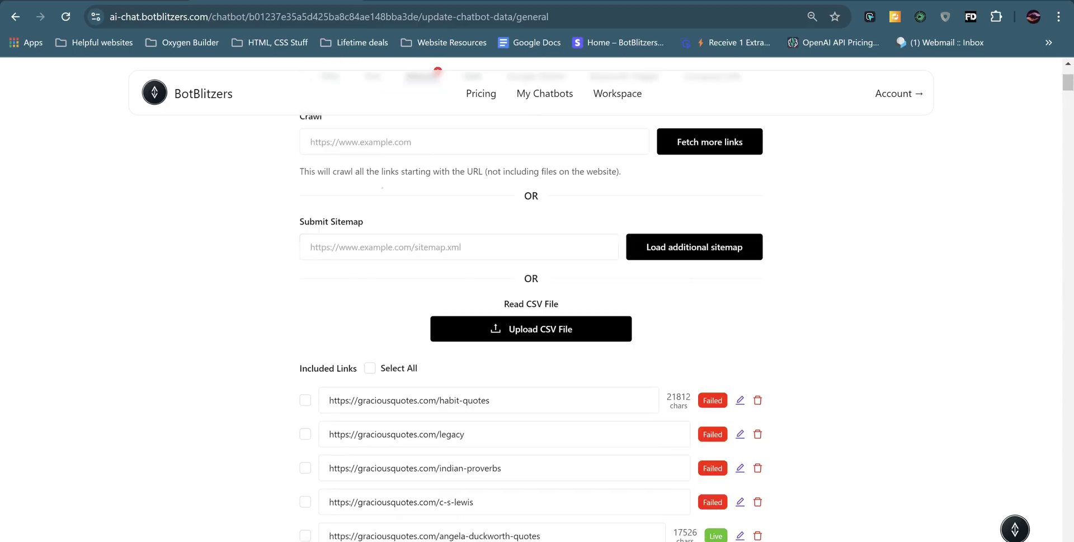
{"action": "scroll", "coordinate": [383, 187], "scroll_direction": "up", "scroll_amount": 5}
Step: Add a blank Q&A pair, then bring up the Google Sheets source instructions
{"action": "left_click", "coordinate": [478, 242]}
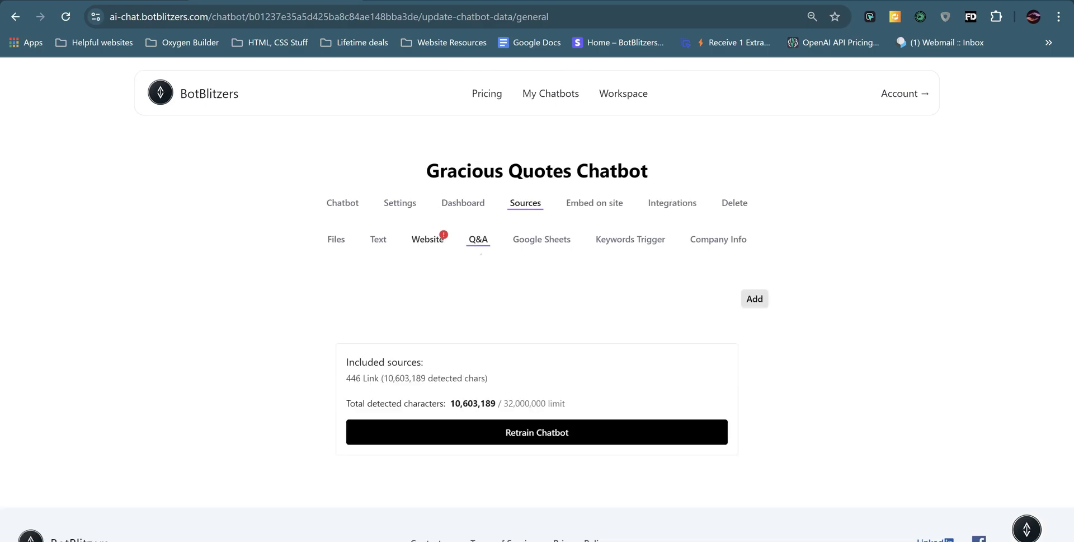
{"action": "left_click", "coordinate": [754, 298]}
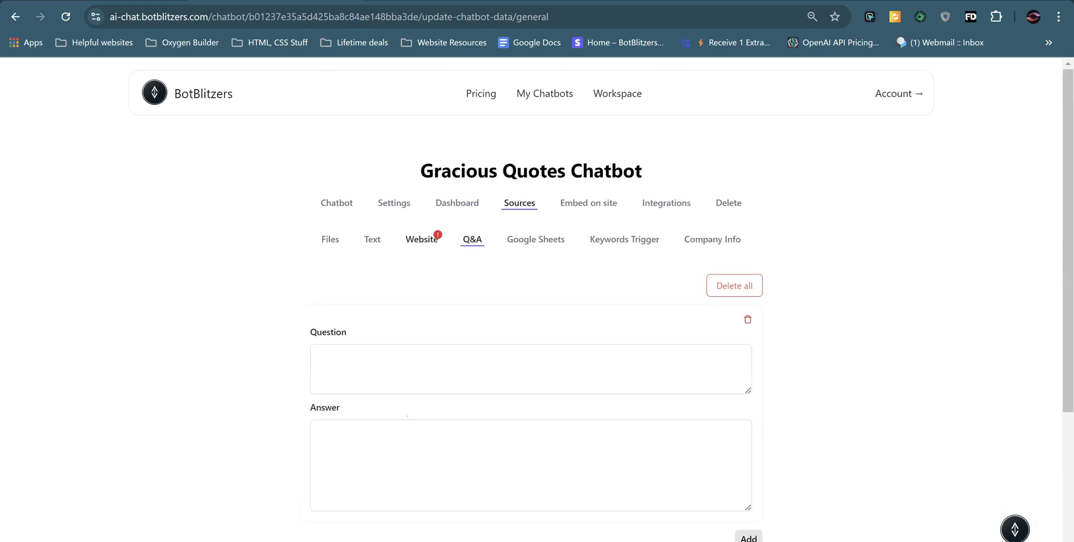
{"action": "left_click", "coordinate": [530, 368]}
{"action": "left_click", "coordinate": [537, 239]}
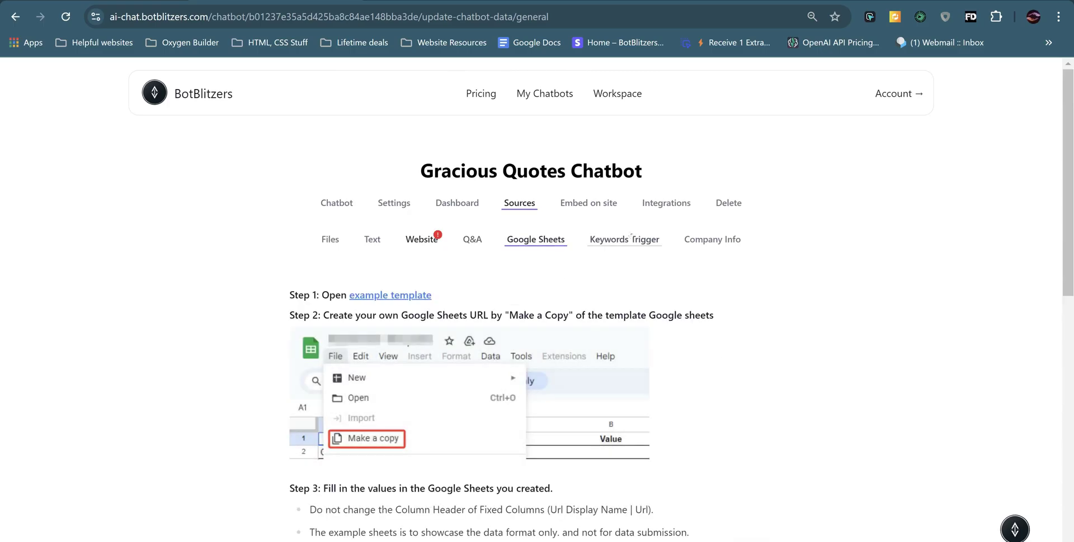
Step: Create a keyword trigger with keywords 'quotes on love, love quotes, quotes about love'
{"action": "left_click", "coordinate": [624, 239]}
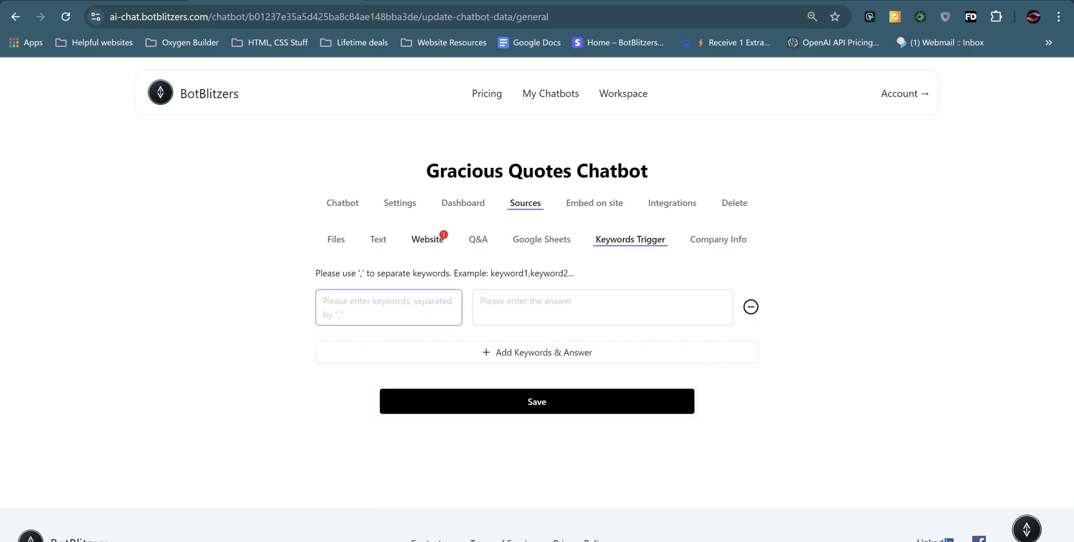
{"action": "type", "text": "quotes on lo"}
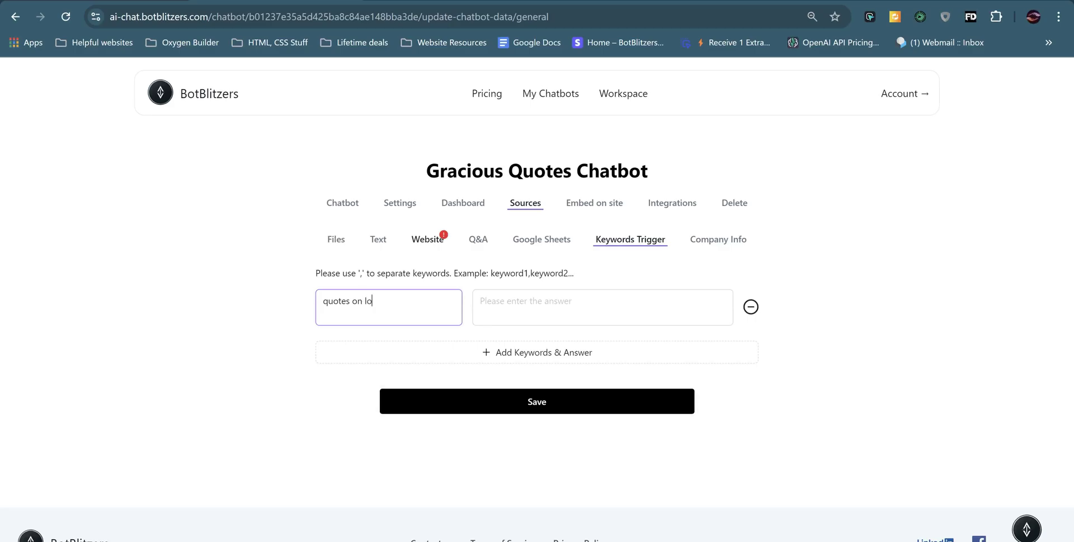
{"action": "type", "text": "ve, love quotes, quo"}
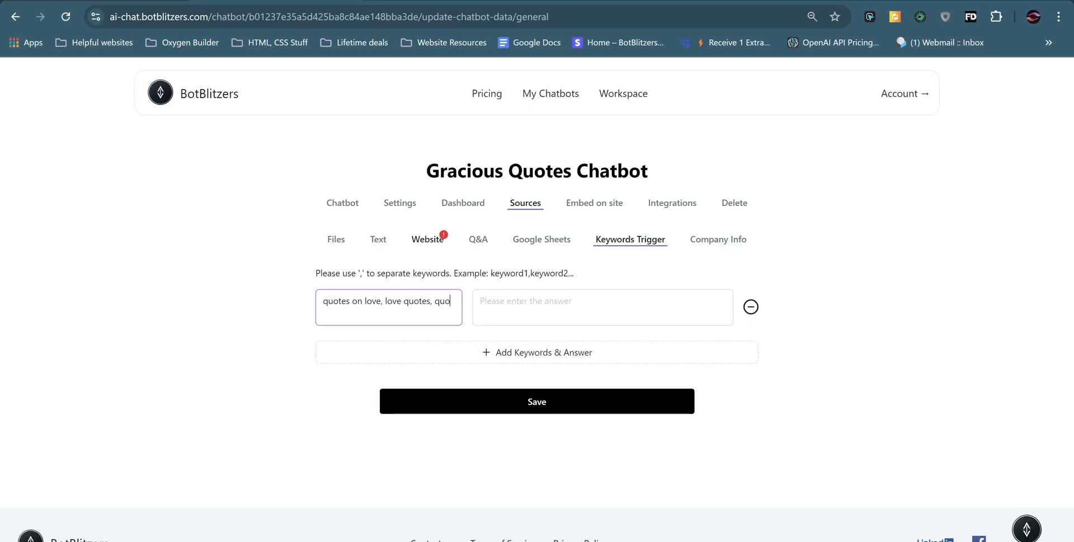
{"action": "type", "text": "tes about love"}
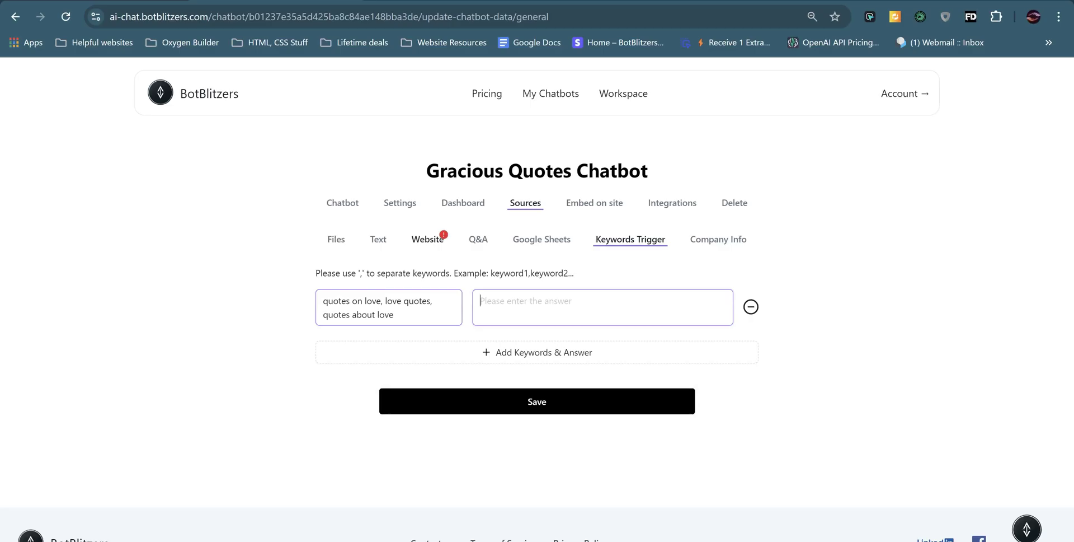
Step: Paste Good Housekeeping's first love quote as the keyword trigger's answer
{"action": "key", "text": "ctrl+Tab"}
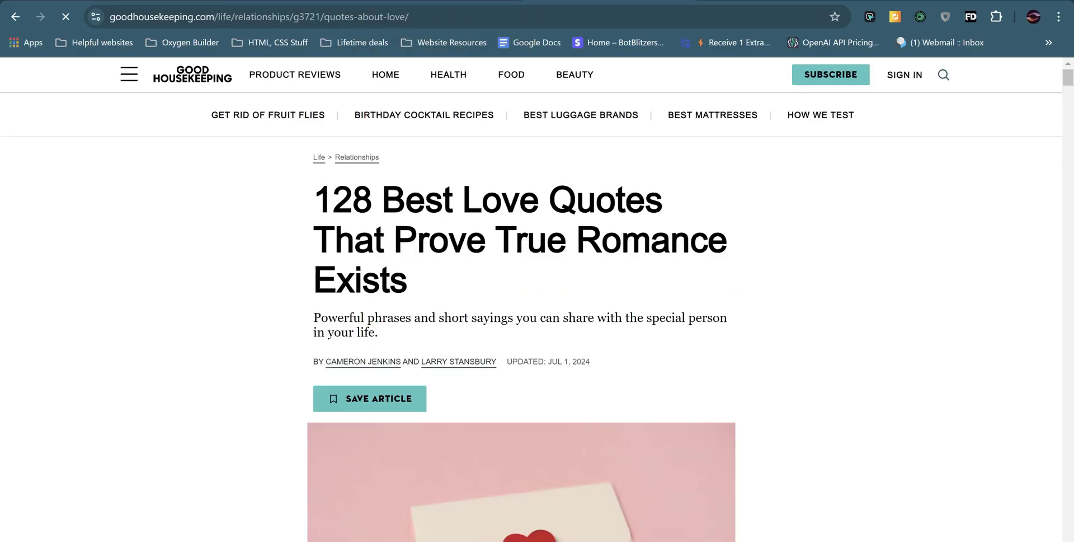
{"action": "scroll", "coordinate": [683, 442], "scroll_direction": "down", "scroll_amount": 15}
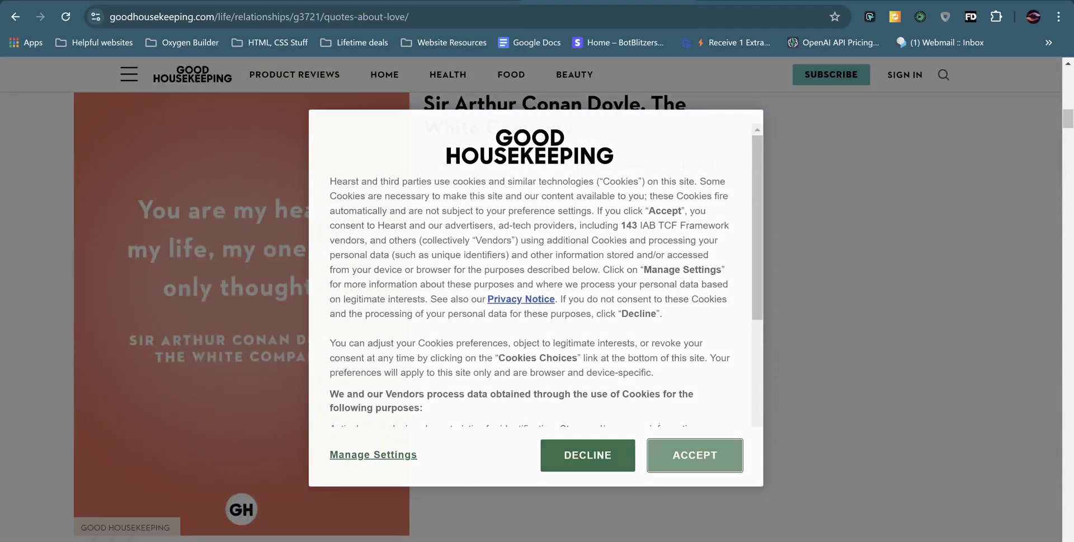
{"action": "left_click", "coordinate": [684, 453]}
{"action": "left_click_drag", "start_coordinate": [727, 327], "coordinate": [424, 330]}
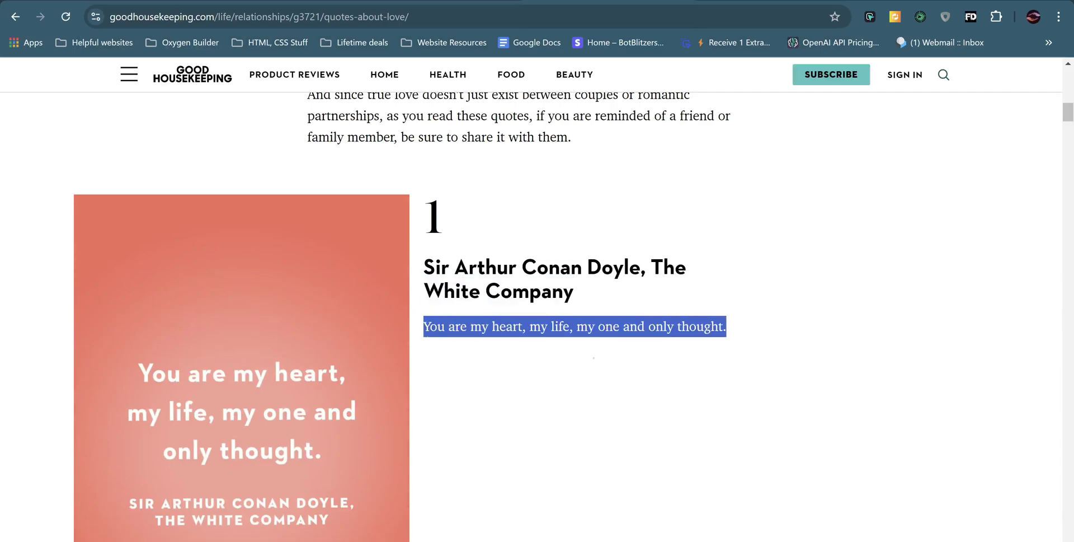
{"action": "key", "text": "ctrl+c"}
{"action": "key", "text": "ctrl+shift+Tab"}
{"action": "key", "text": "ctrl+v"}
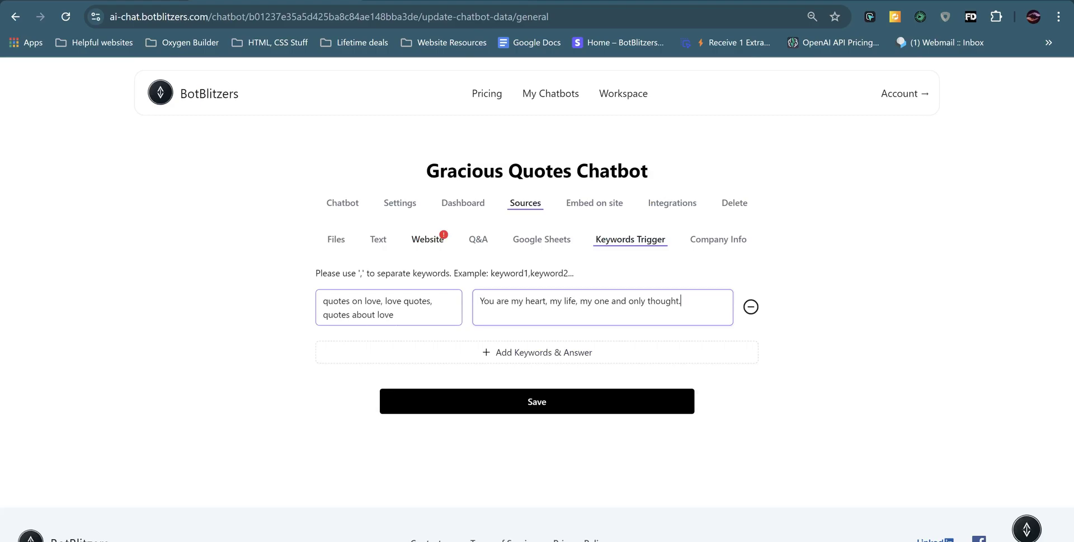
Step: Save the trigger and send 'quotes on love' in the reloaded chat preview
{"action": "left_click", "coordinate": [537, 401]}
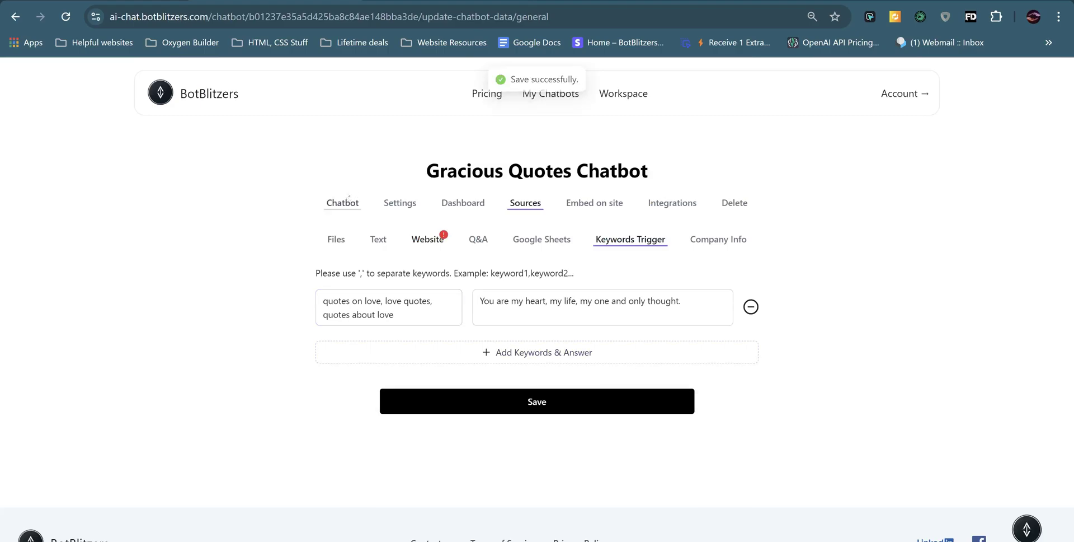
{"action": "left_click", "coordinate": [342, 202]}
{"action": "scroll", "coordinate": [531, 280], "scroll_direction": "down", "scroll_amount": 2}
{"action": "type", "text": "qu"}
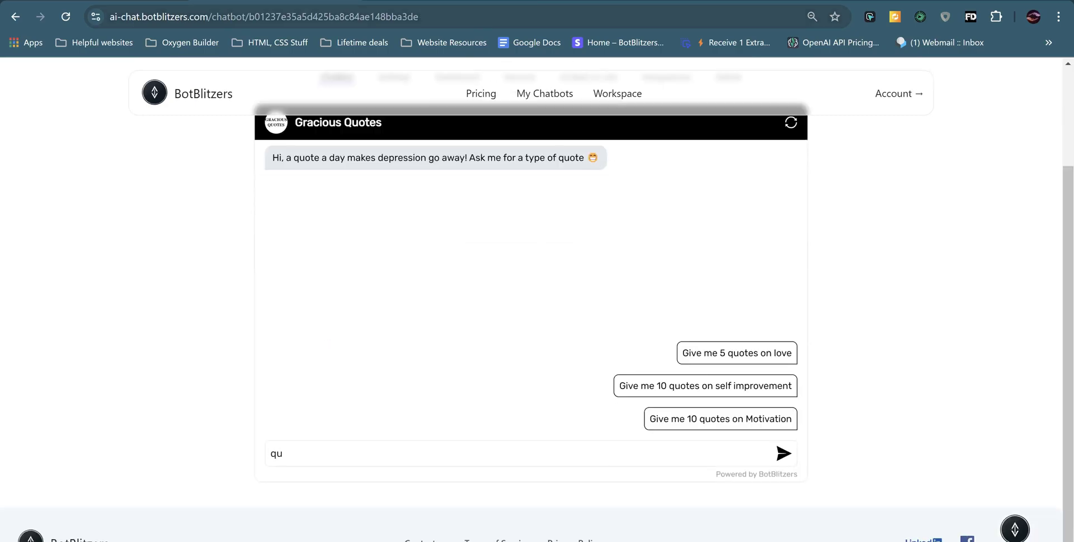
{"action": "left_click", "coordinate": [65, 16]}
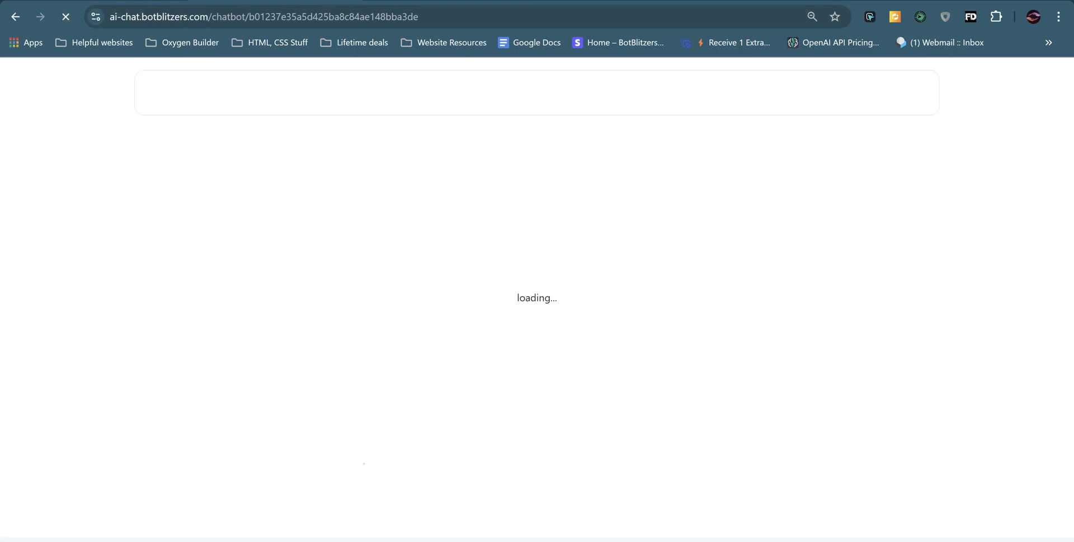
{"action": "type", "text": "quotes on love"}
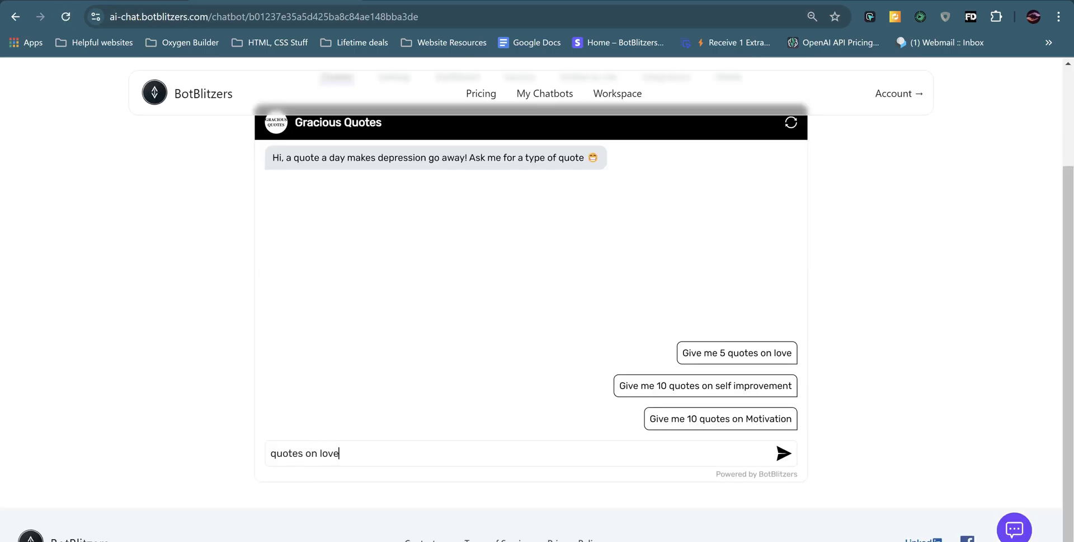
{"action": "key", "text": "Return"}
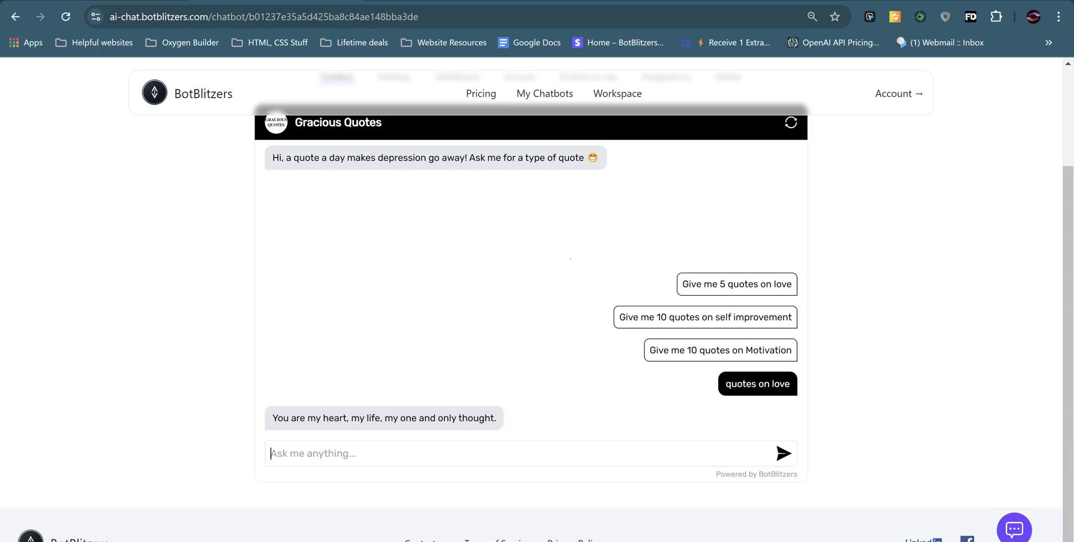
Step: Re-save the keyword trigger and review the empty Company Info form fields
{"action": "scroll", "coordinate": [532, 280], "scroll_direction": "up", "scroll_amount": 3}
{"action": "left_click", "coordinate": [666, 203]}
{"action": "left_click", "coordinate": [520, 203]}
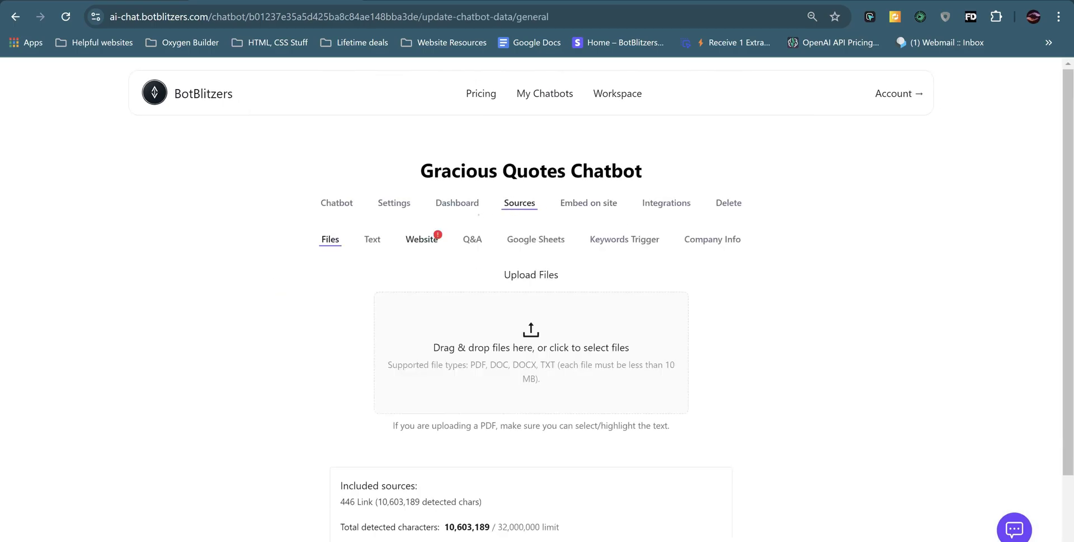
{"action": "left_click", "coordinate": [625, 239]}
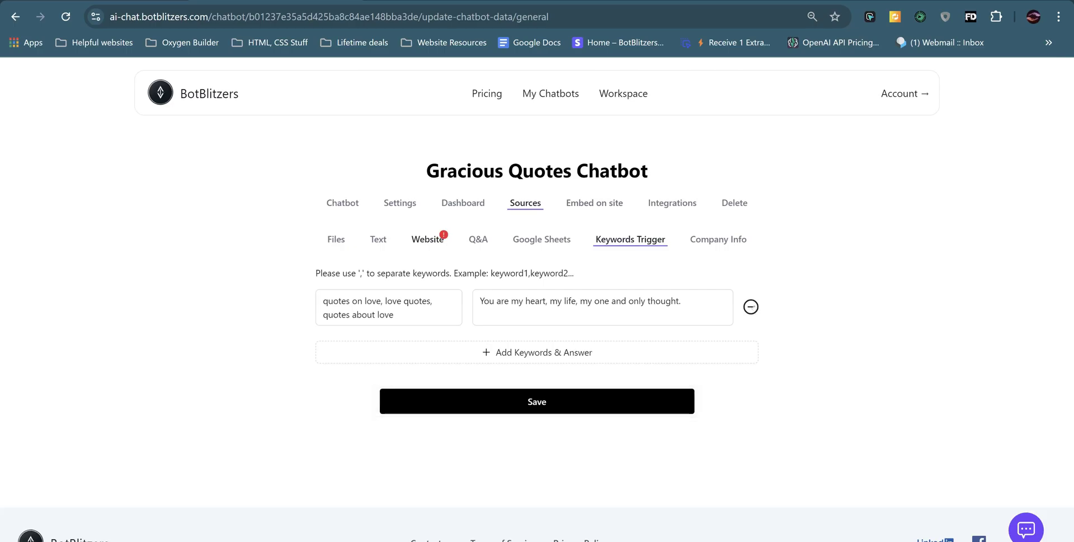
{"action": "left_click", "coordinate": [605, 348]}
{"action": "scroll", "coordinate": [605, 348], "scroll_direction": "down", "scroll_amount": 5}
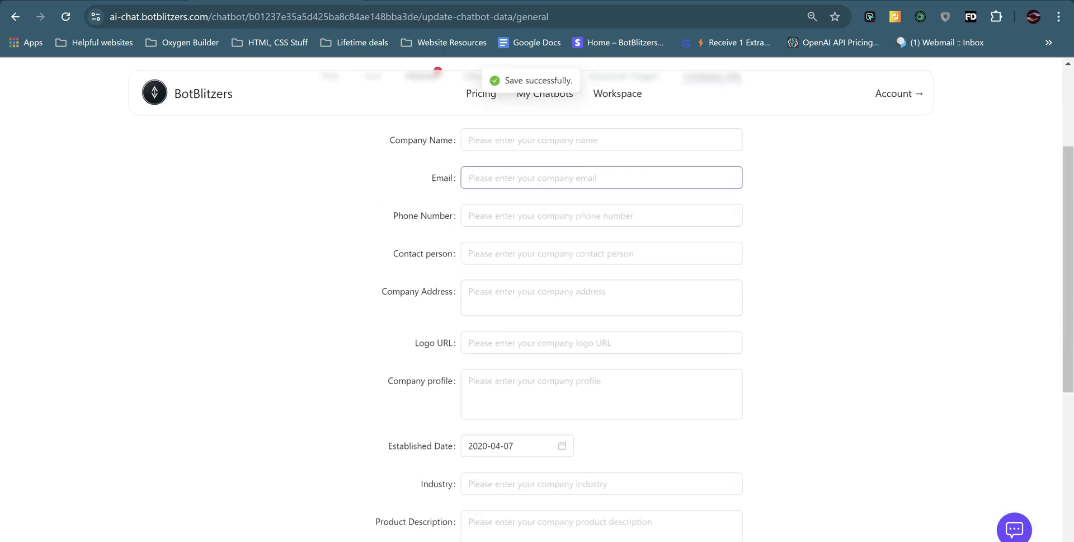
{"action": "scroll", "coordinate": [602, 335], "scroll_direction": "down", "scroll_amount": 4}
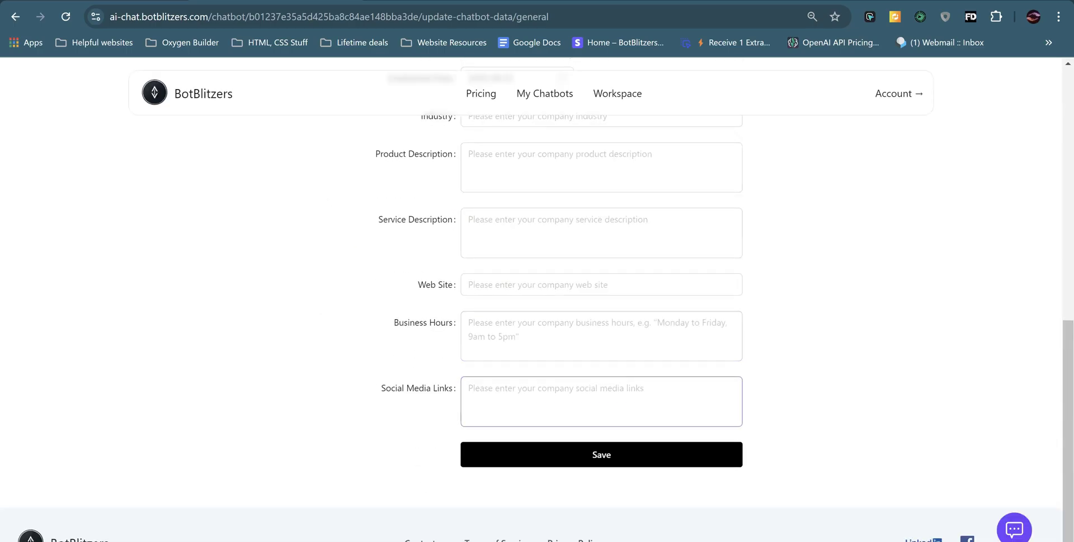
{"action": "scroll", "coordinate": [601, 336], "scroll_direction": "up", "scroll_amount": 9}
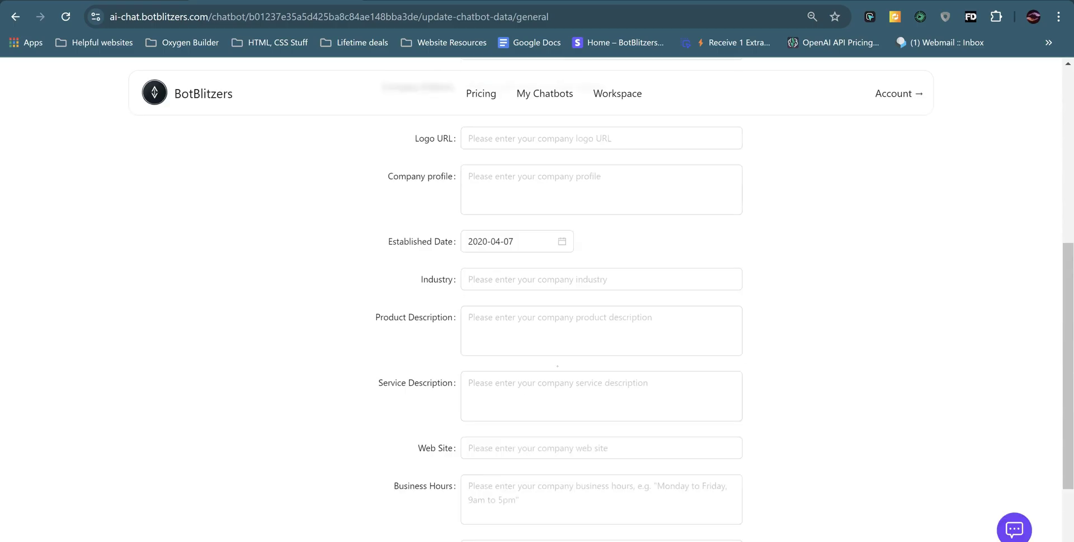
{"action": "scroll", "coordinate": [582, 206], "scroll_direction": "up", "scroll_amount": 1}
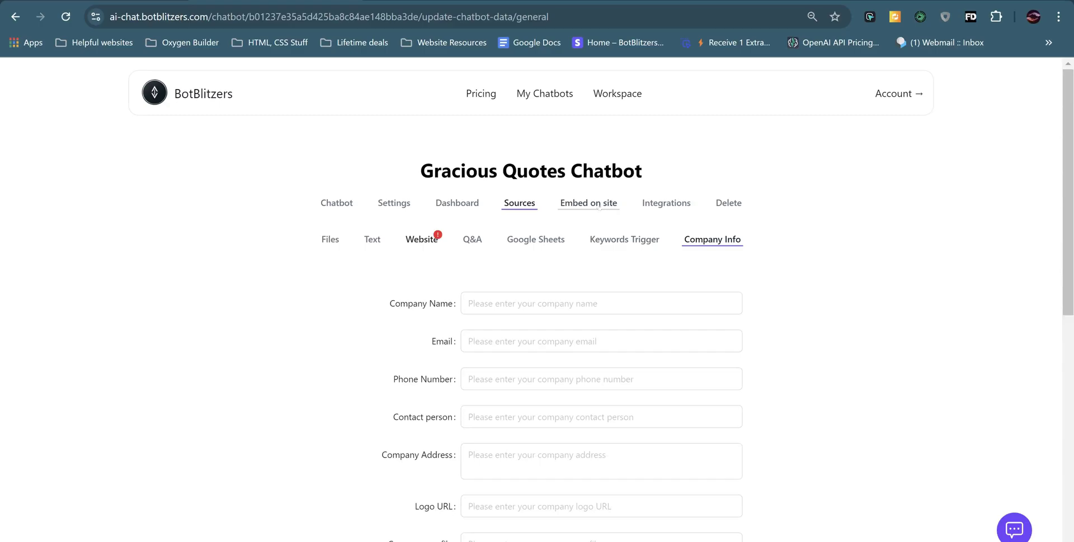
Step: Browse the Google, Twilio, Facebook Messenger and WhatsApp integration guides
{"action": "left_click", "coordinate": [661, 205]}
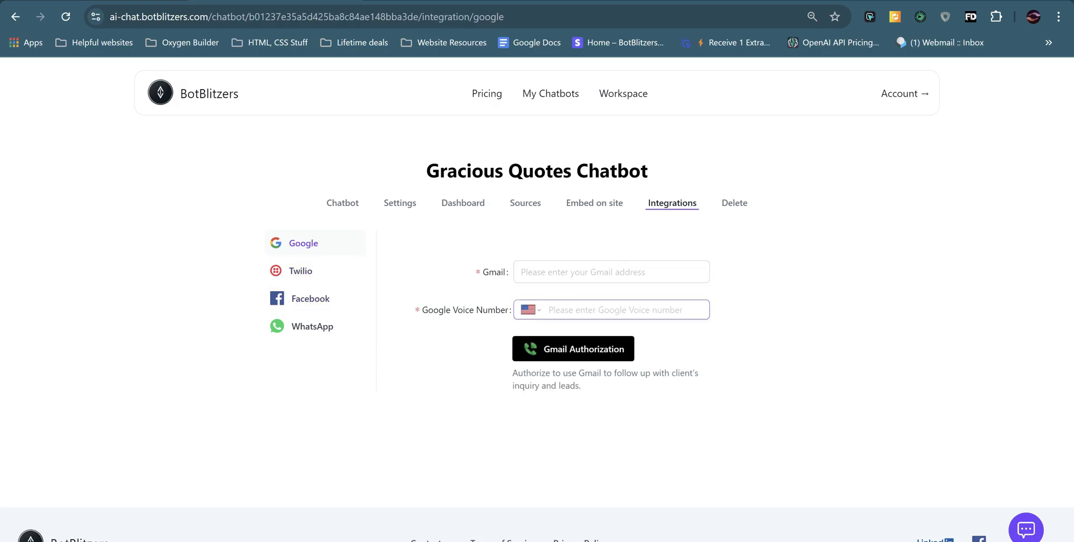
{"action": "left_click", "coordinate": [328, 276]}
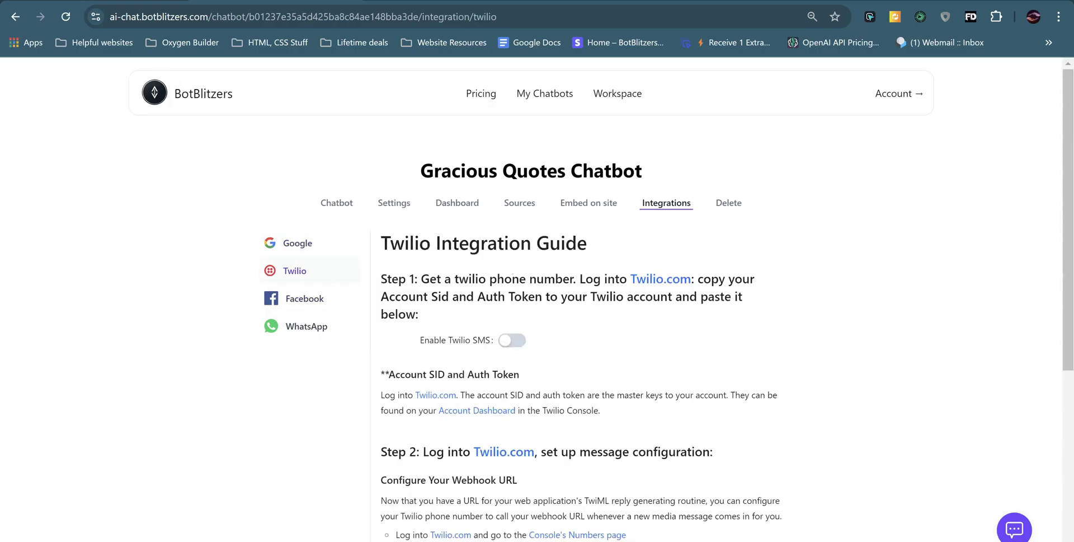
{"action": "left_click", "coordinate": [324, 308]}
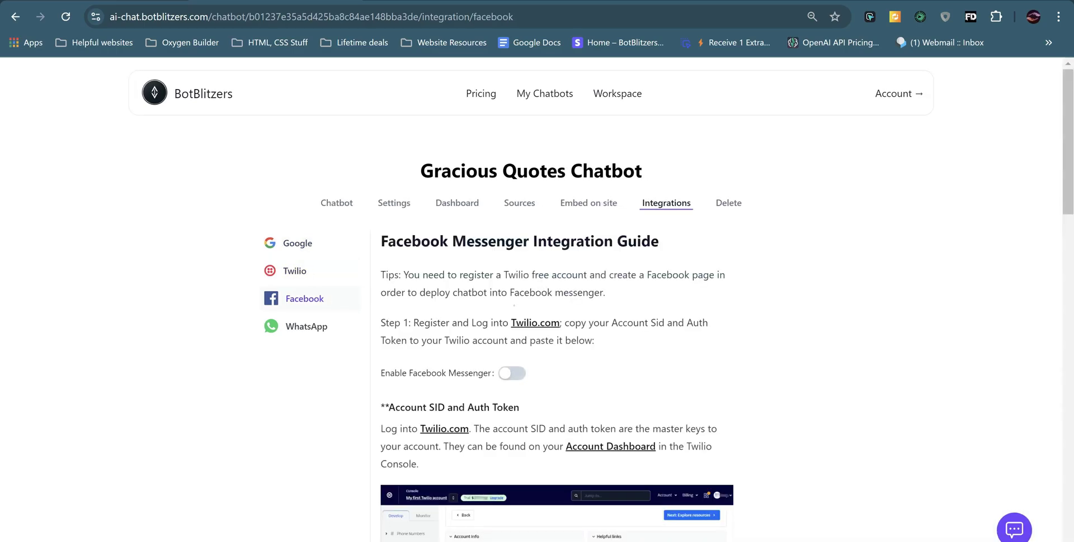
{"action": "left_click", "coordinate": [306, 334]}
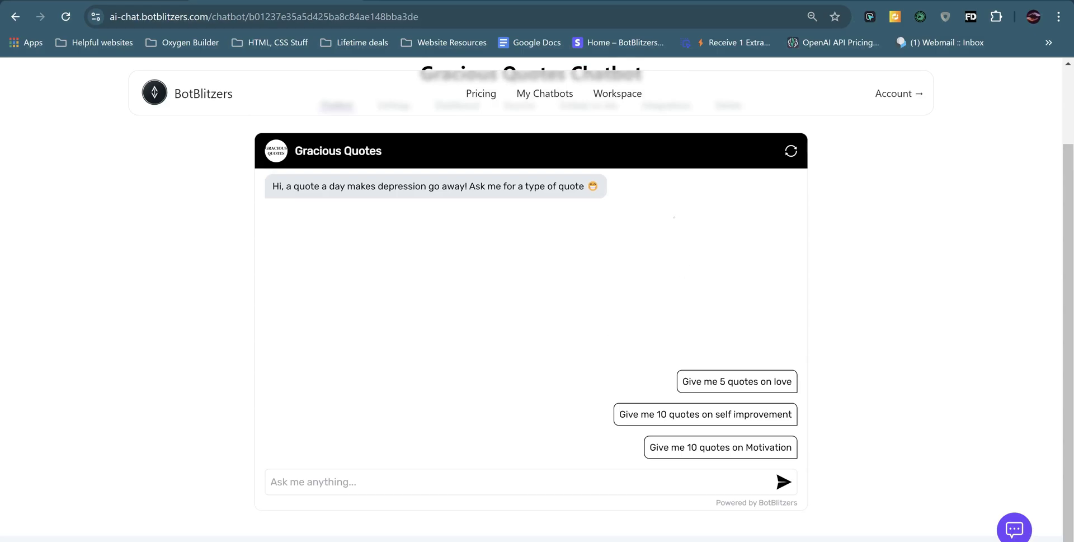
Step: Send 'i'm feeling rubbish this morning.' then 'i'm angry, i need some angry quotes' in the chat
{"action": "left_click_drag", "start_coordinate": [1068, 279], "coordinate": [1068, 291]}
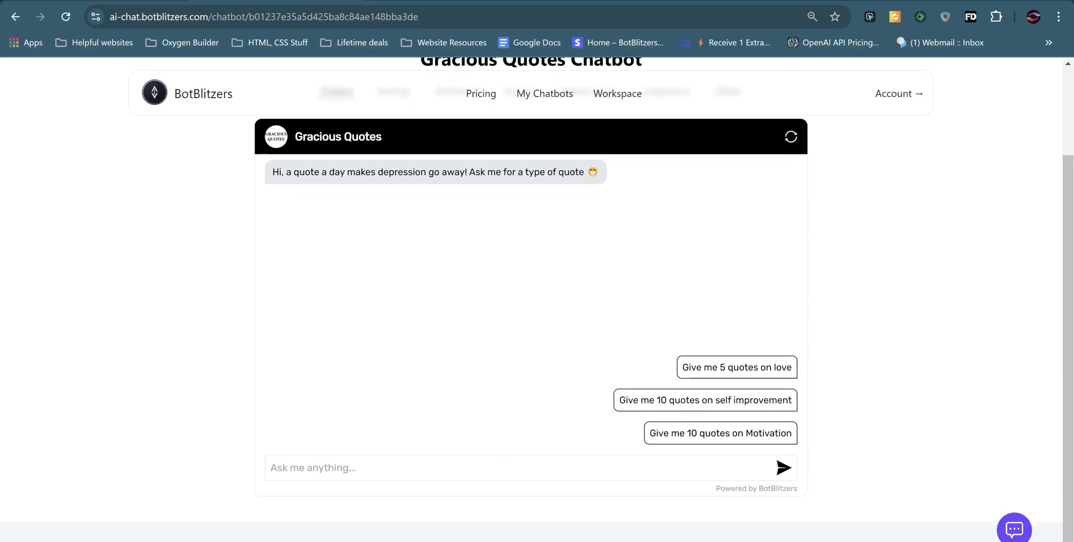
{"action": "left_click", "coordinate": [392, 467]}
{"action": "type", "text": "i'm feeling rubbish t"}
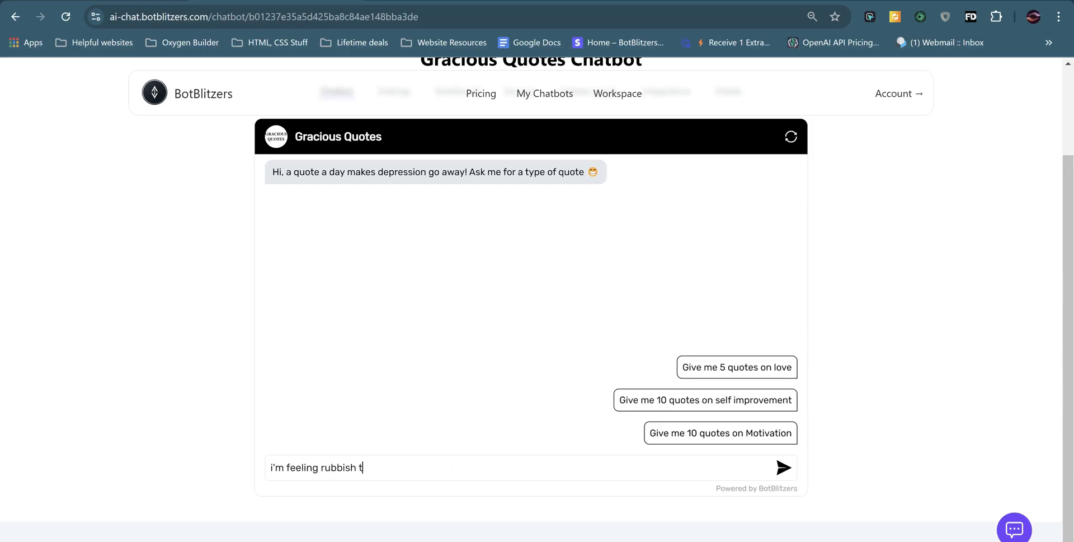
{"action": "type", "text": "his morning."}
{"action": "key", "text": "Return"}
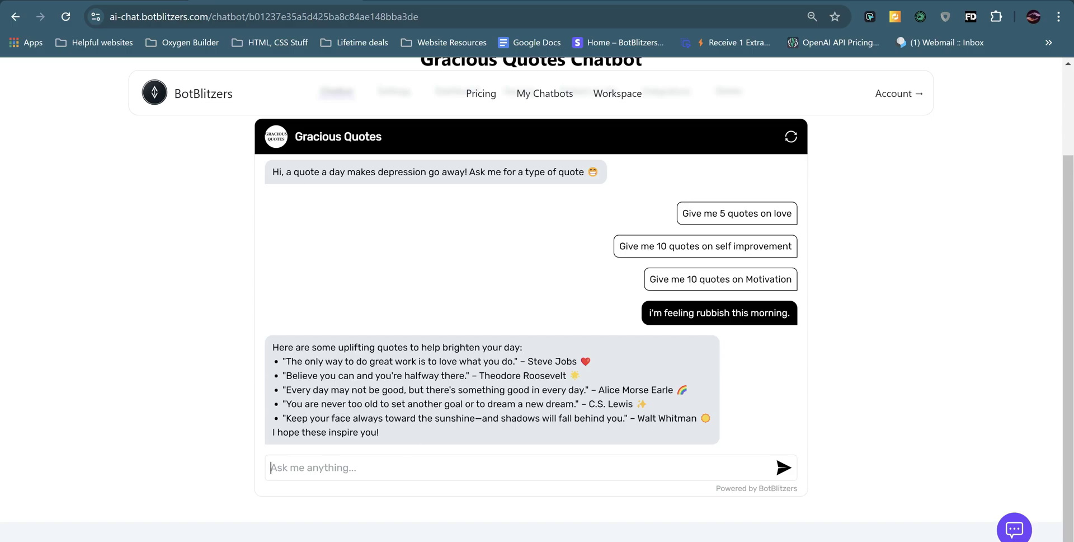
{"action": "type", "text": "i'm angry, i need some "}
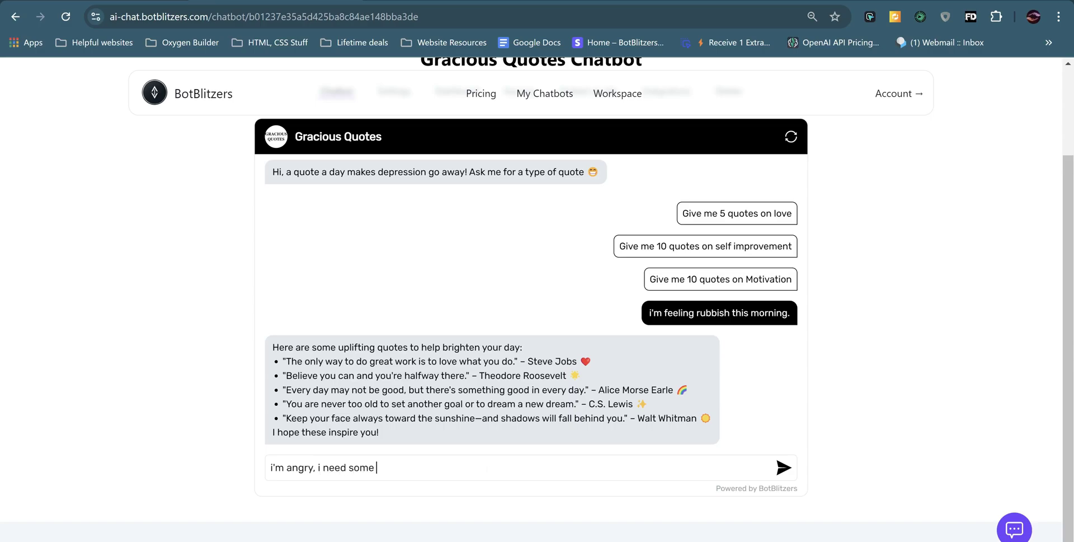
{"action": "type", "text": "angry quotes"}
{"action": "key", "text": "Return"}
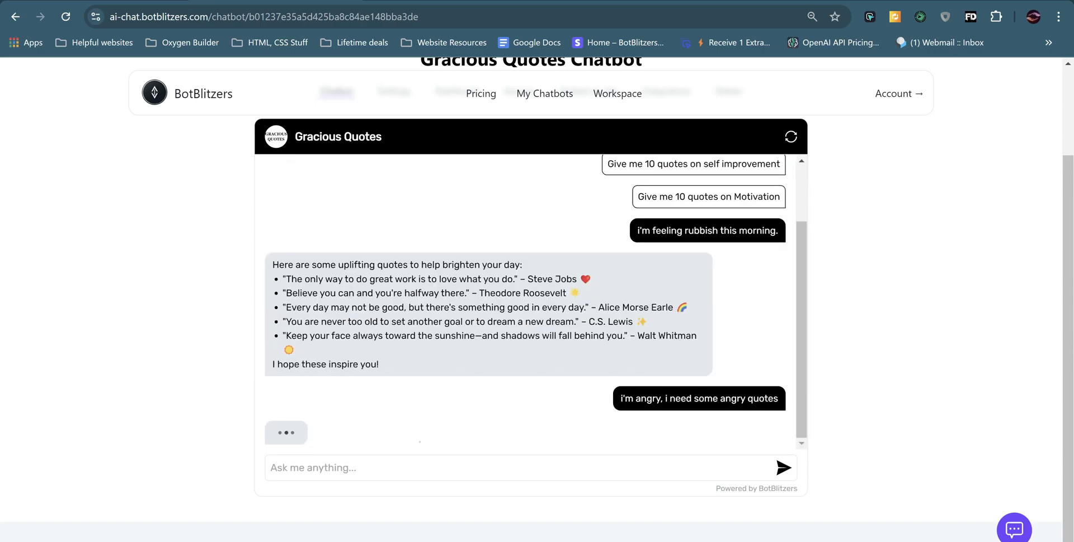